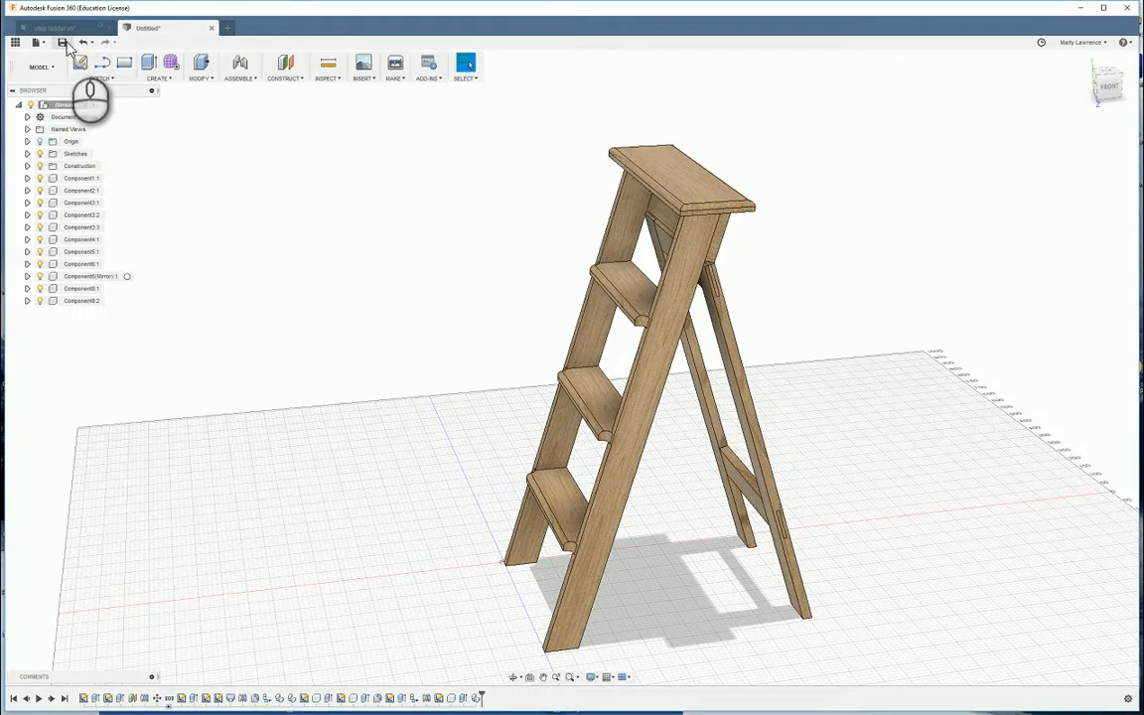
Save the unsaved design as StepLadder in the Wood 2 folder
click(62, 46)
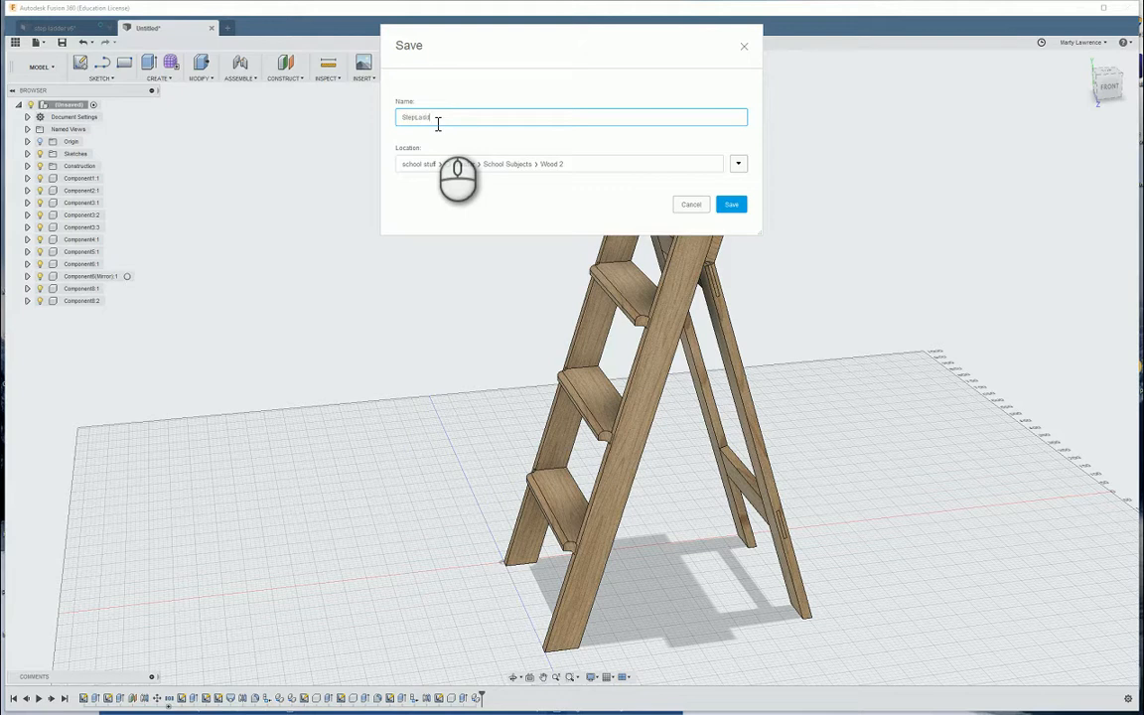
click(731, 204)
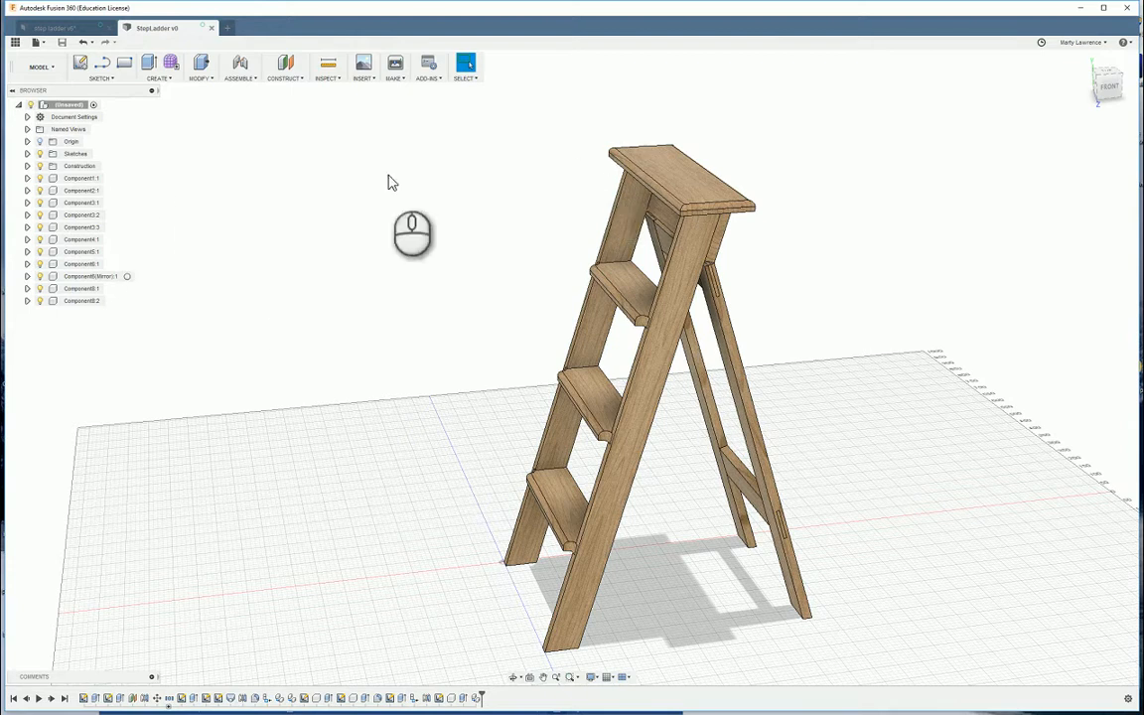
Switch to the Render workspace and view the step ladder from its front corner
click(52, 67)
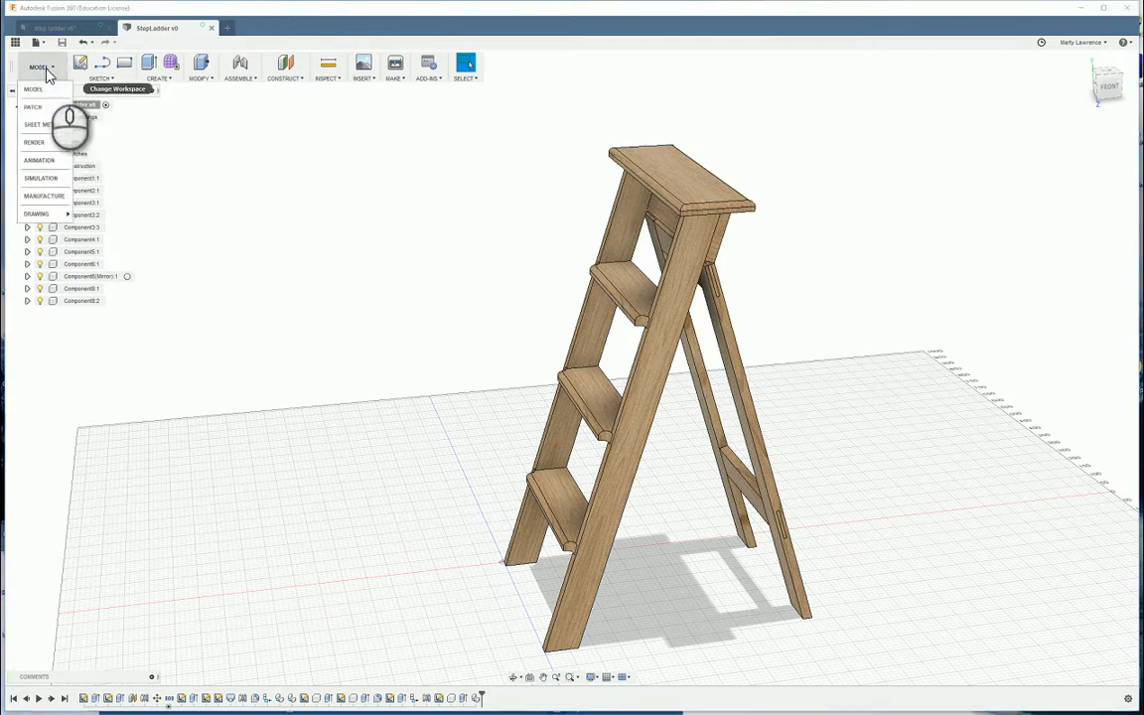
click(34, 142)
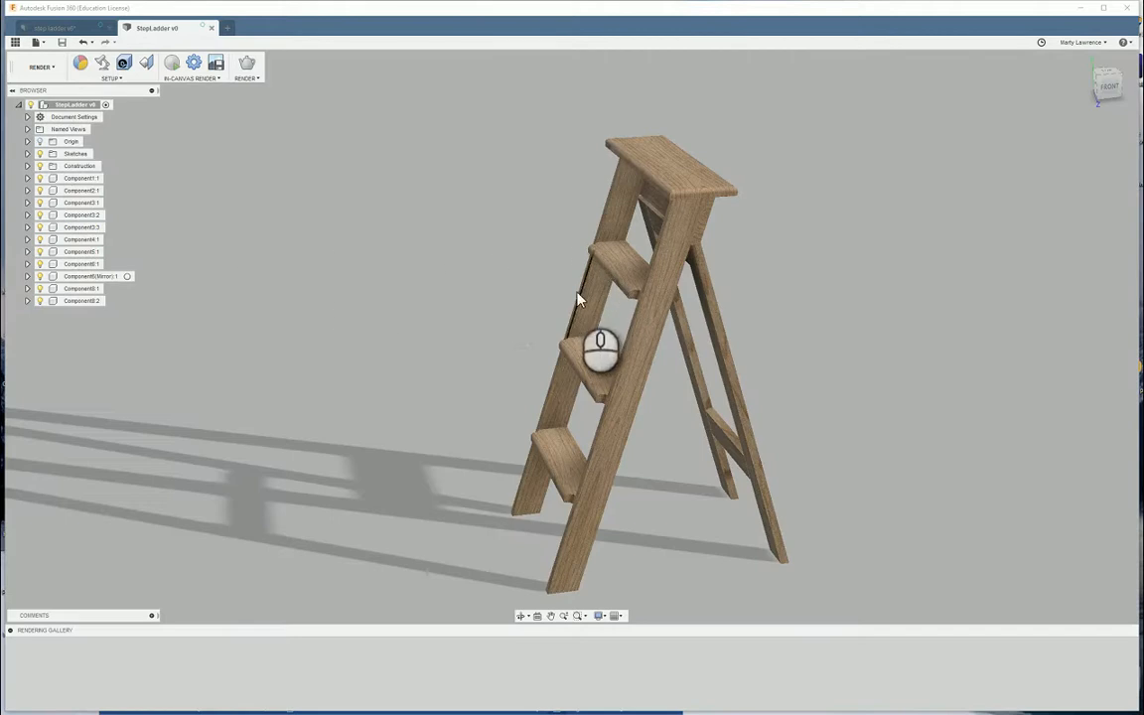
shift+middle_drag(545, 322, 764, 278)
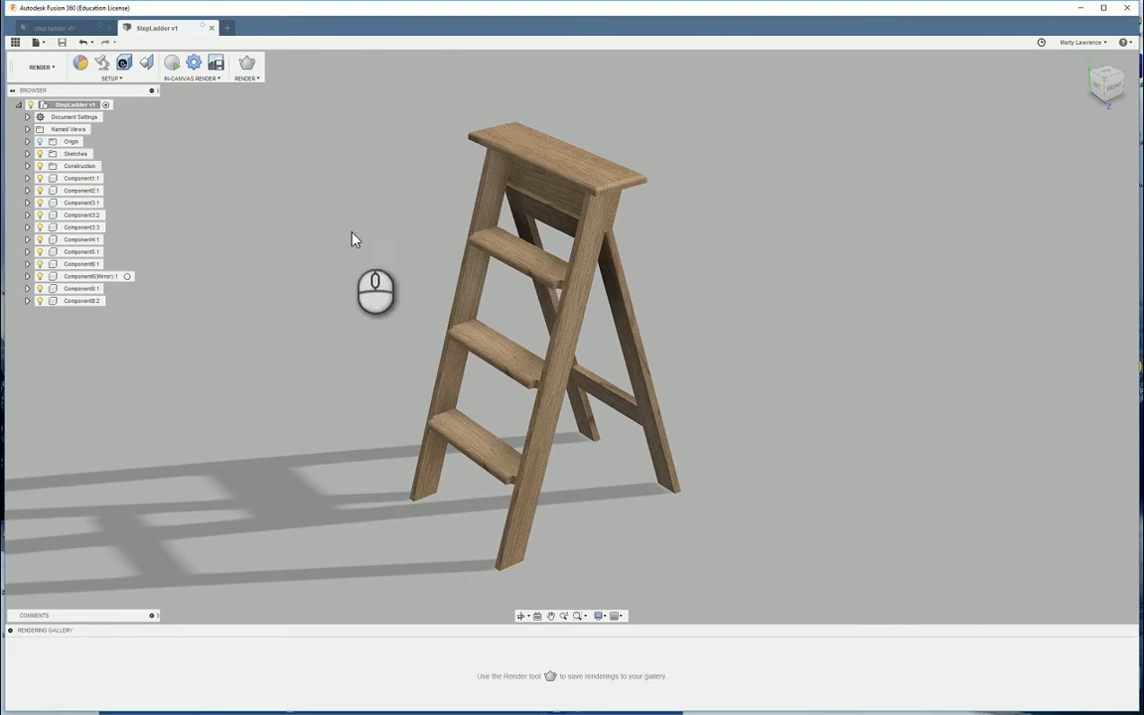
scroll(381, 216, up, 1)
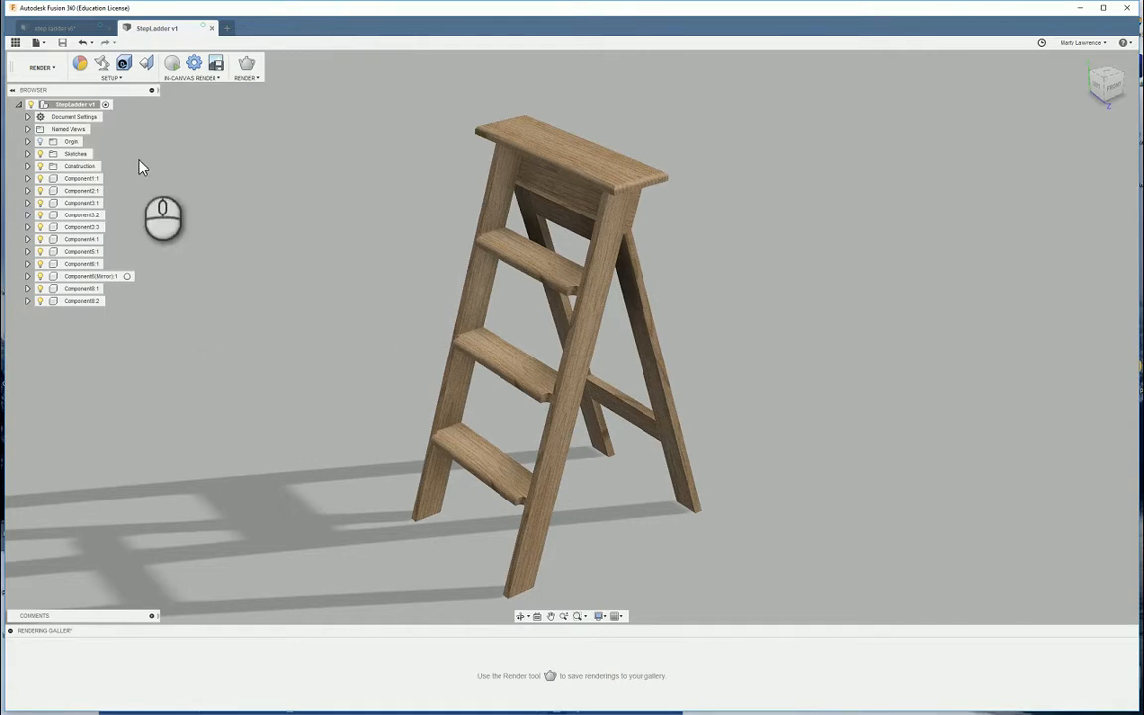
Browse the finished solid wood materials in the appearance library without applying any
click(78, 68)
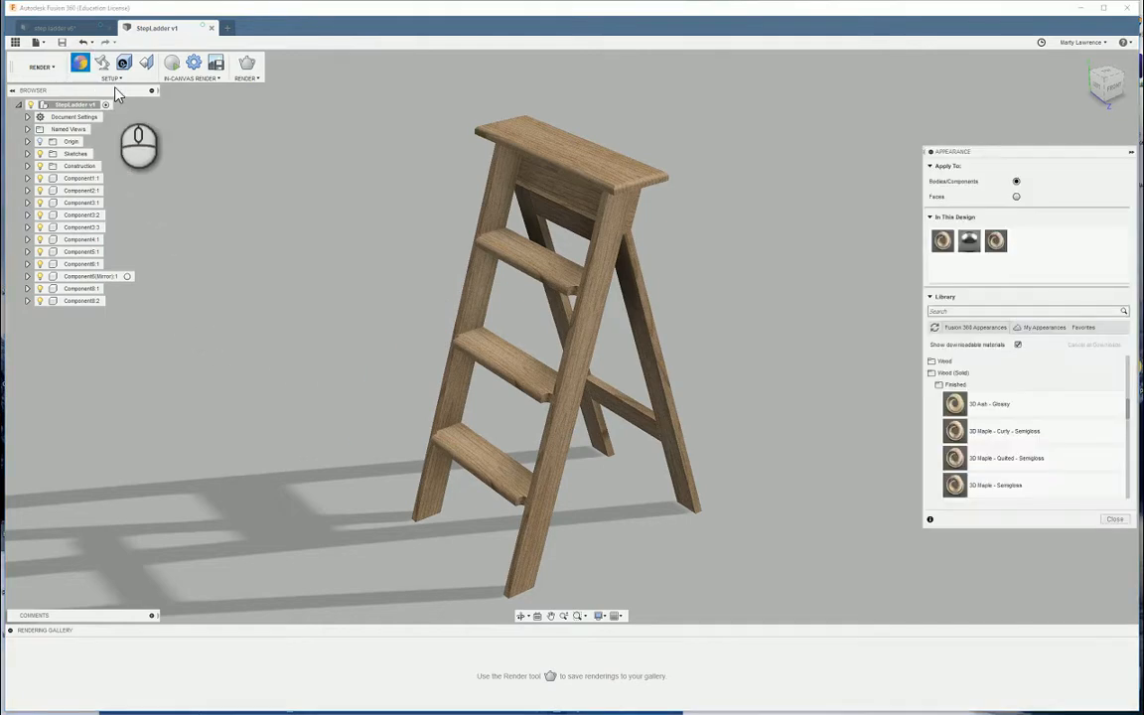
scroll(1003, 427, down, 5)
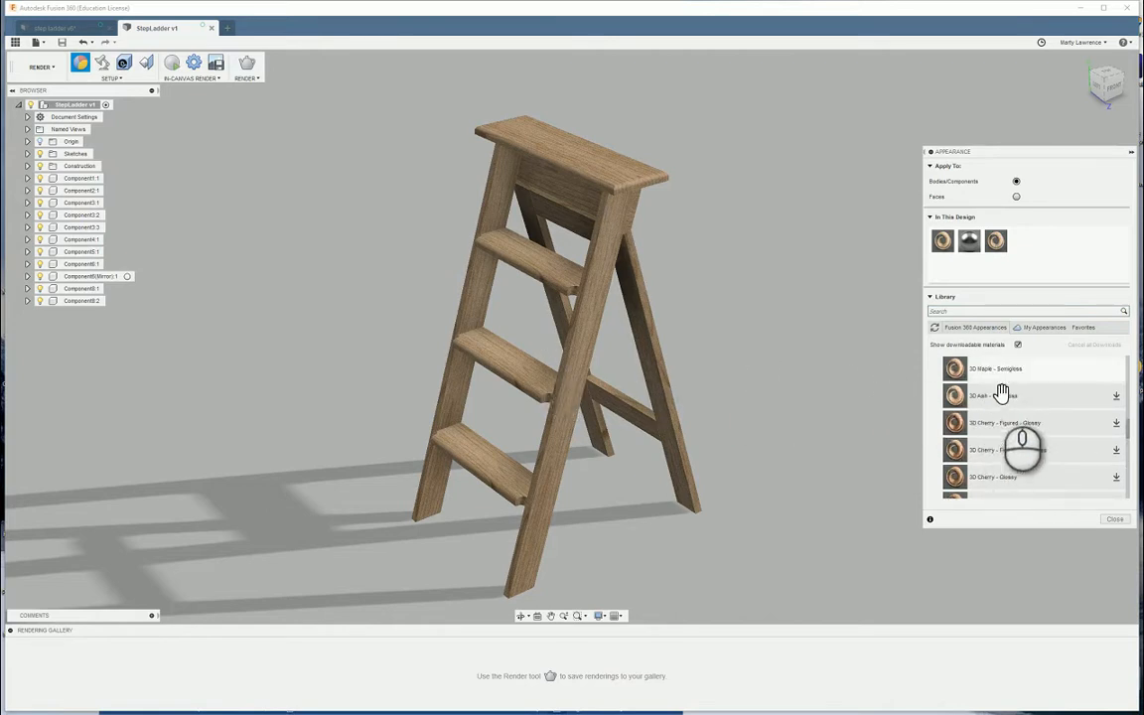
click(1115, 519)
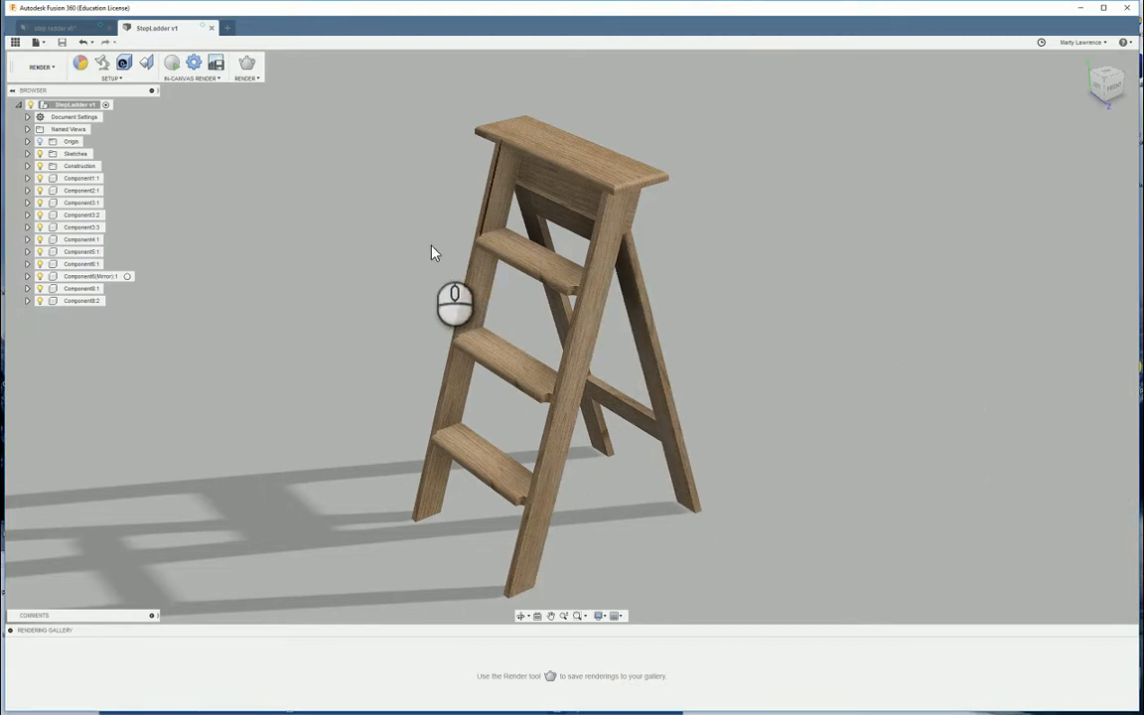
Raise the scene's environment brightness to about 1343 lx and set the solid background color to red
click(104, 65)
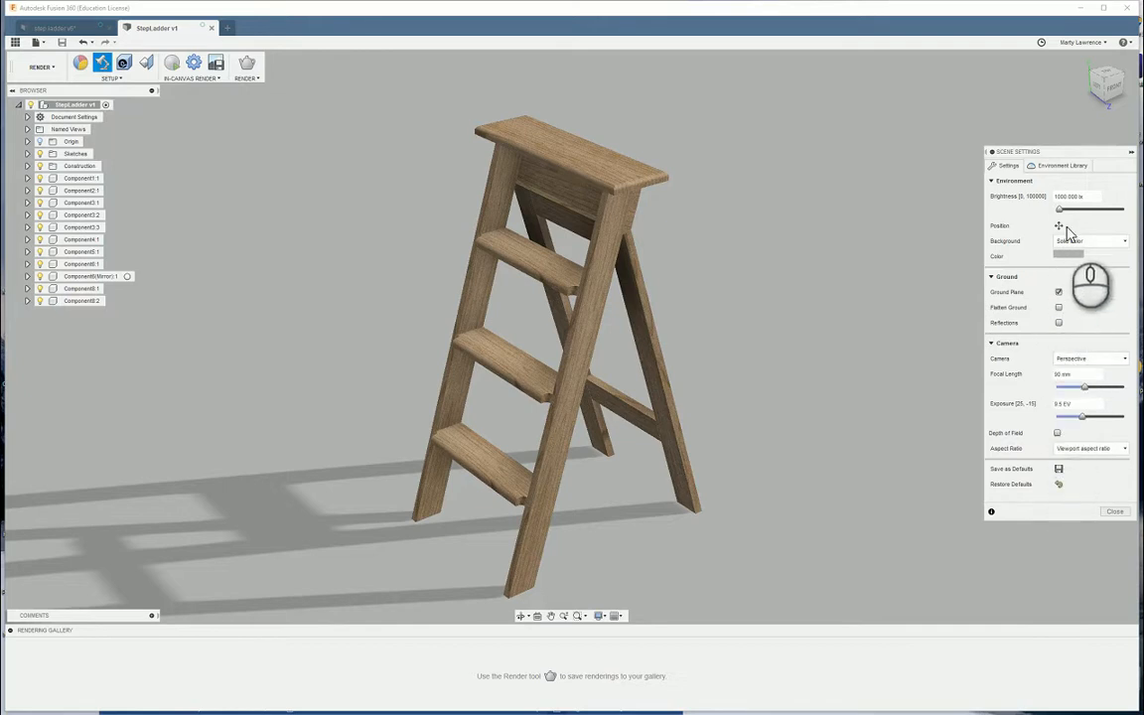
mouse_move(1059, 219)
mouse_down()
mouse_move(1105, 219)
mouse_move(1063, 223)
mouse_up()
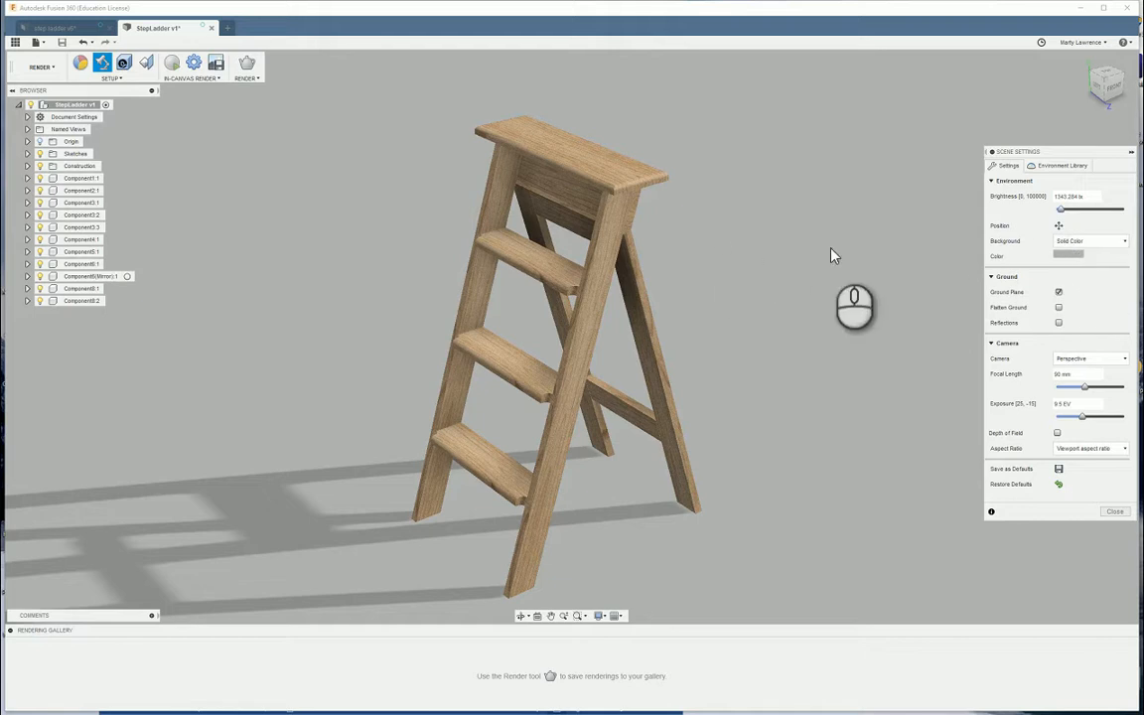
click(1069, 255)
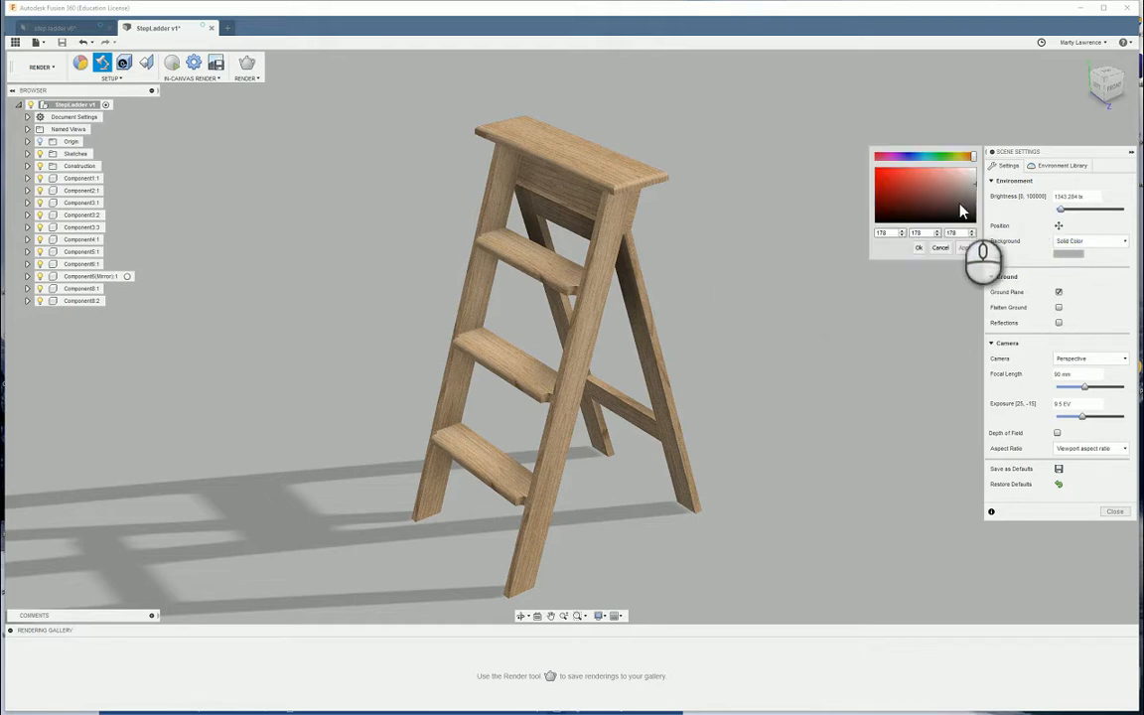
click(922, 248)
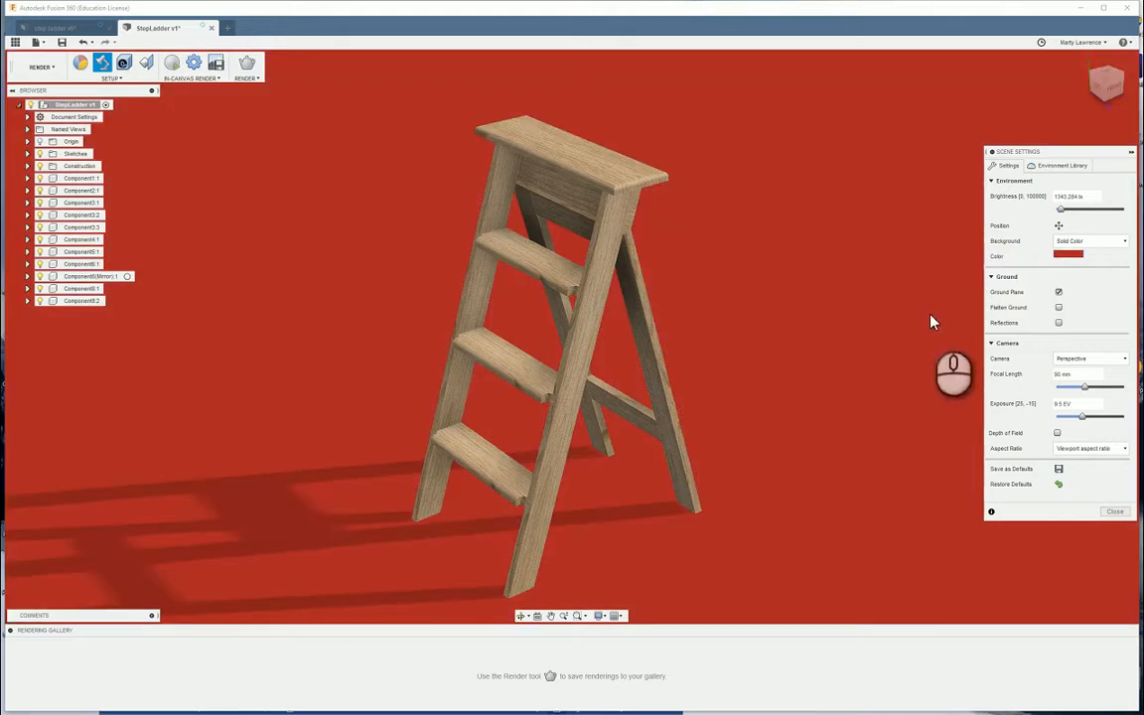
Change the scene background from a solid color to Environment and apply the Soft Light environment from the library
click(1091, 243)
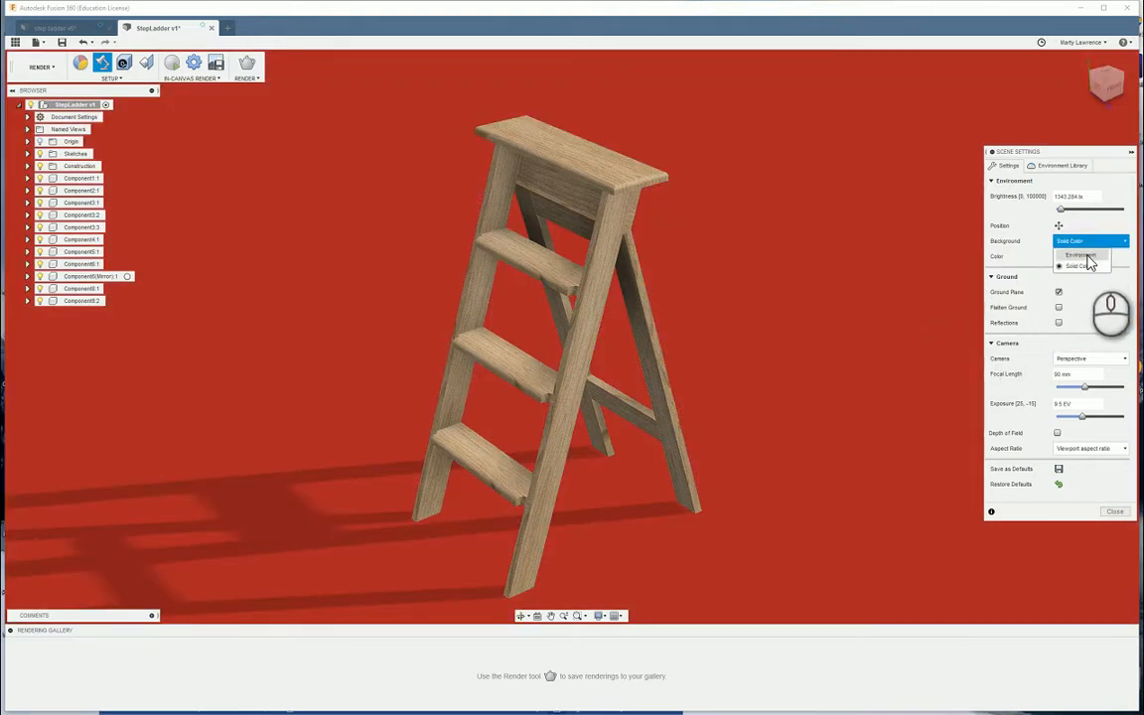
click(1083, 256)
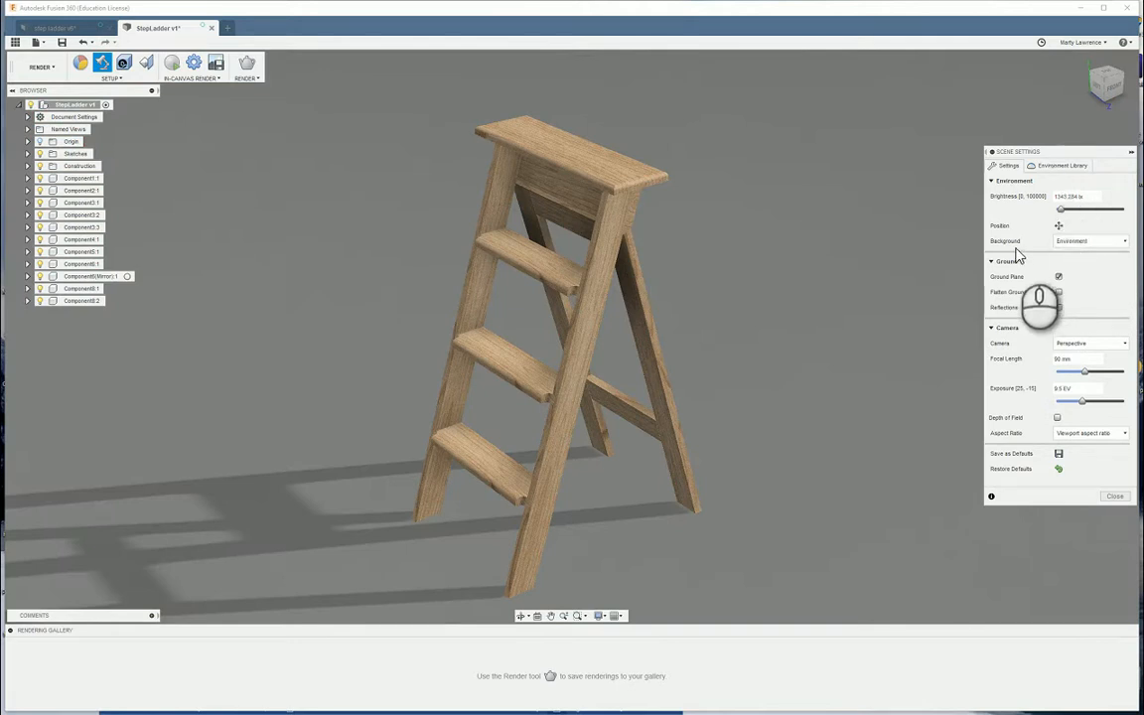
click(1044, 167)
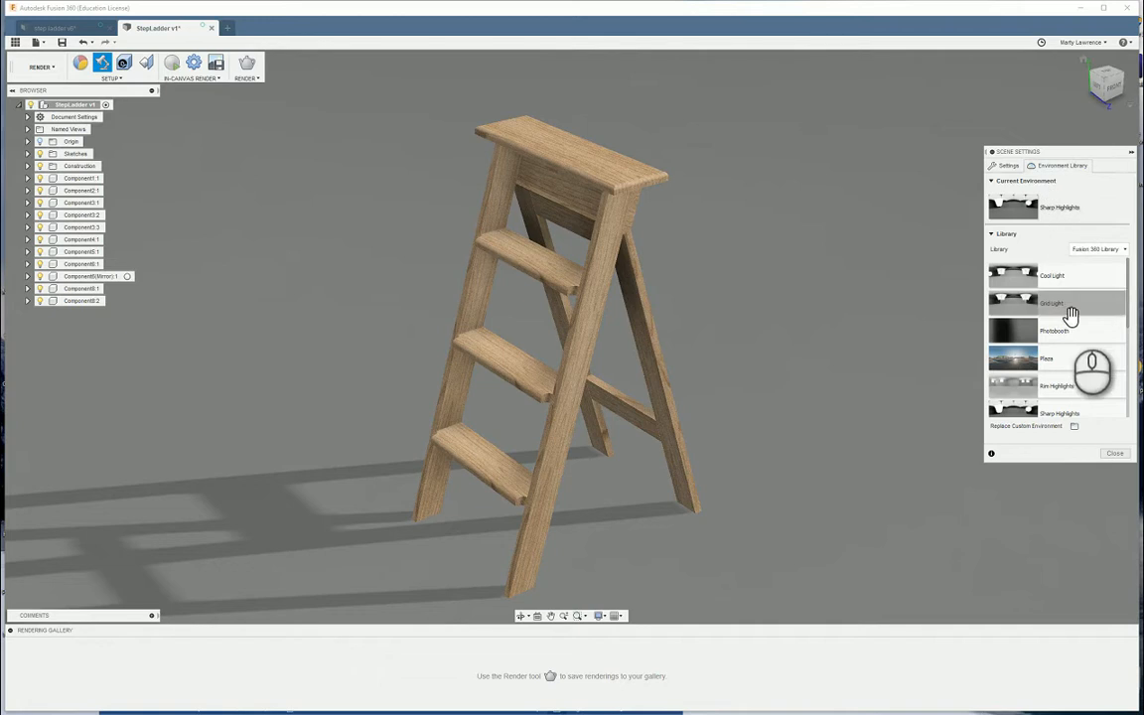
scroll(1065, 329, down, 2)
scroll(1063, 323, up, 2)
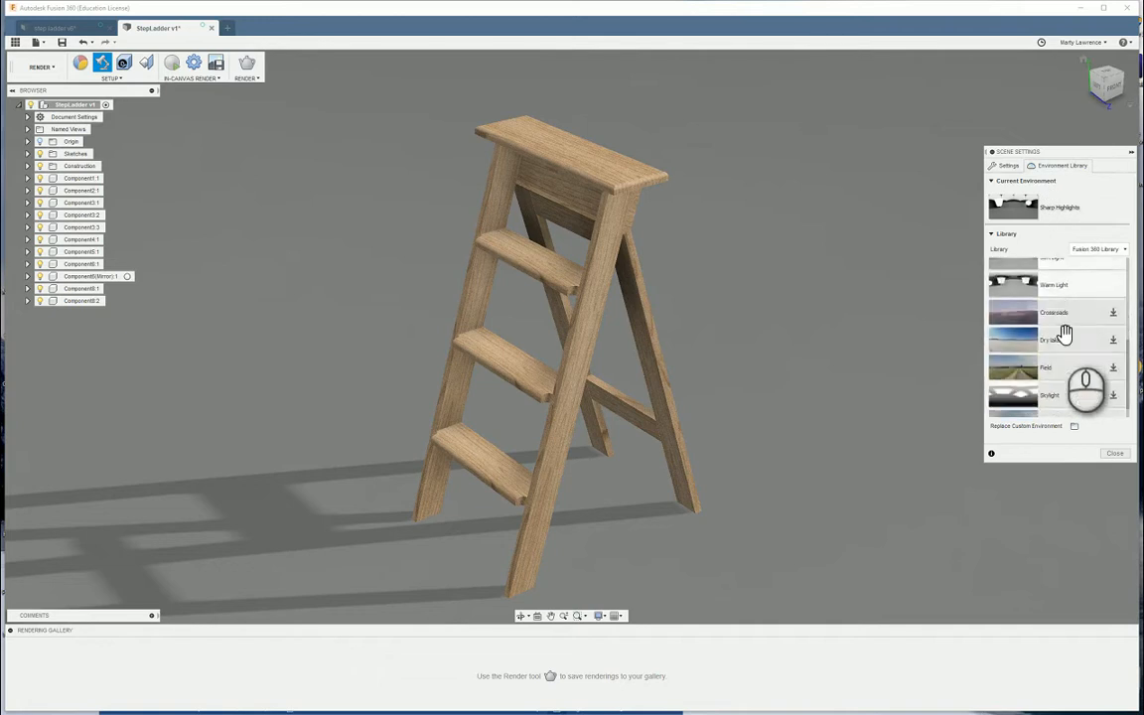
scroll(1043, 298, down, 2)
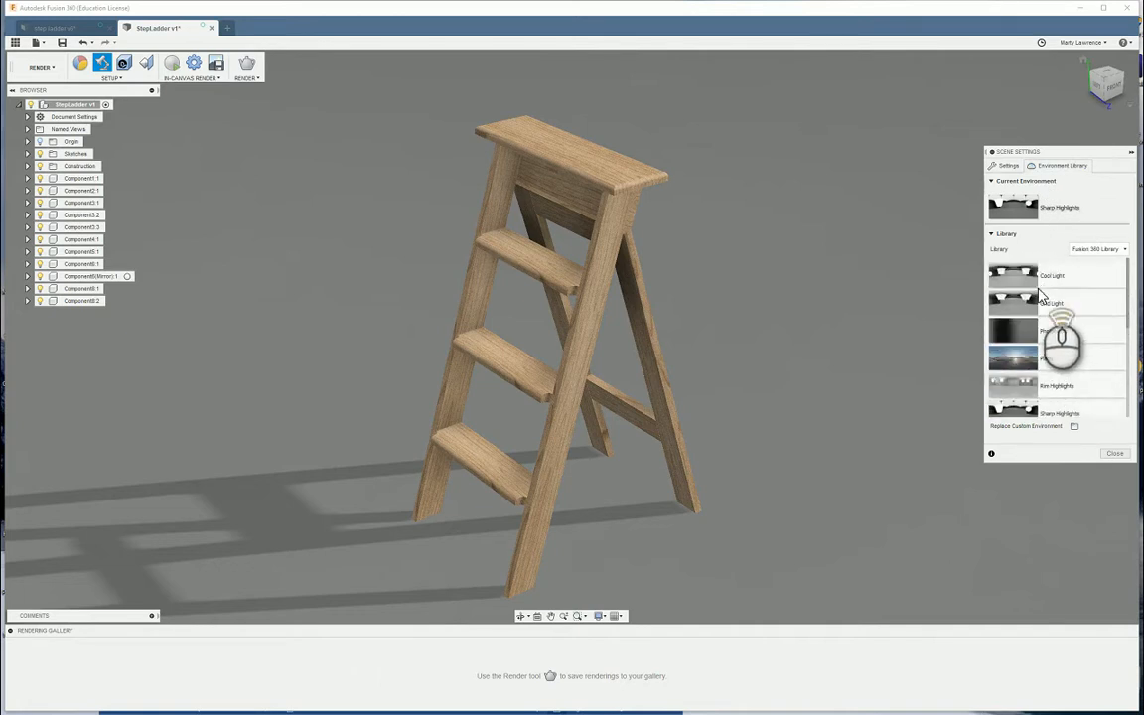
scroll(1033, 323, down, 2)
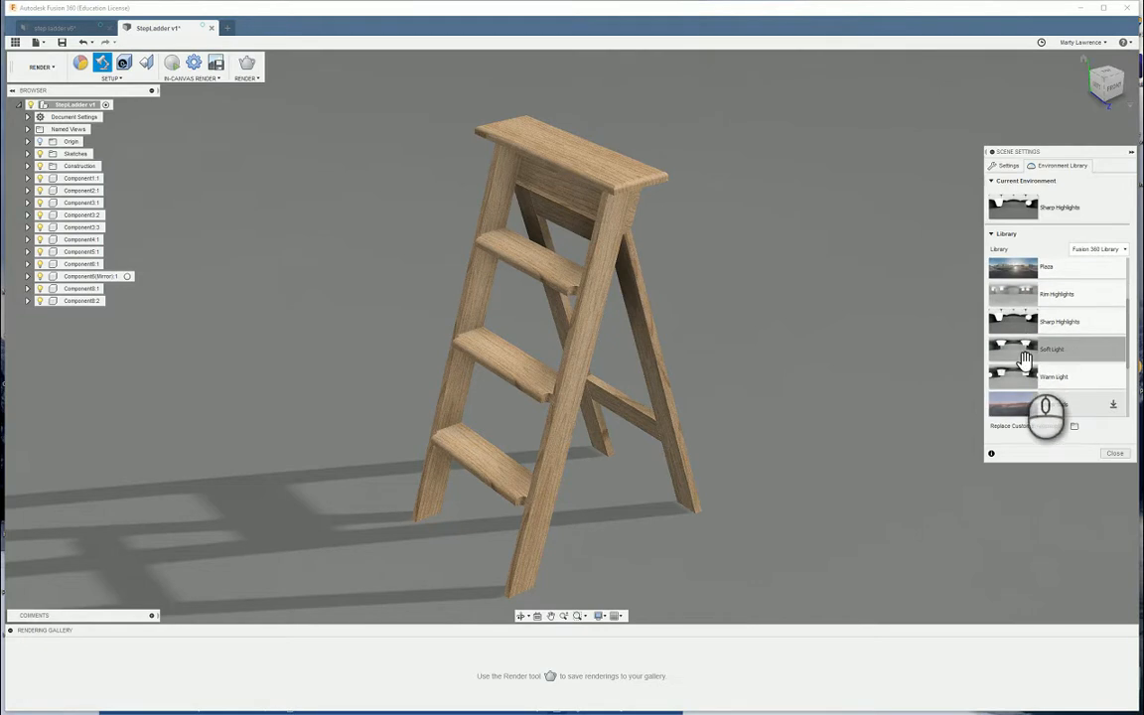
drag(1023, 349, 820, 302)
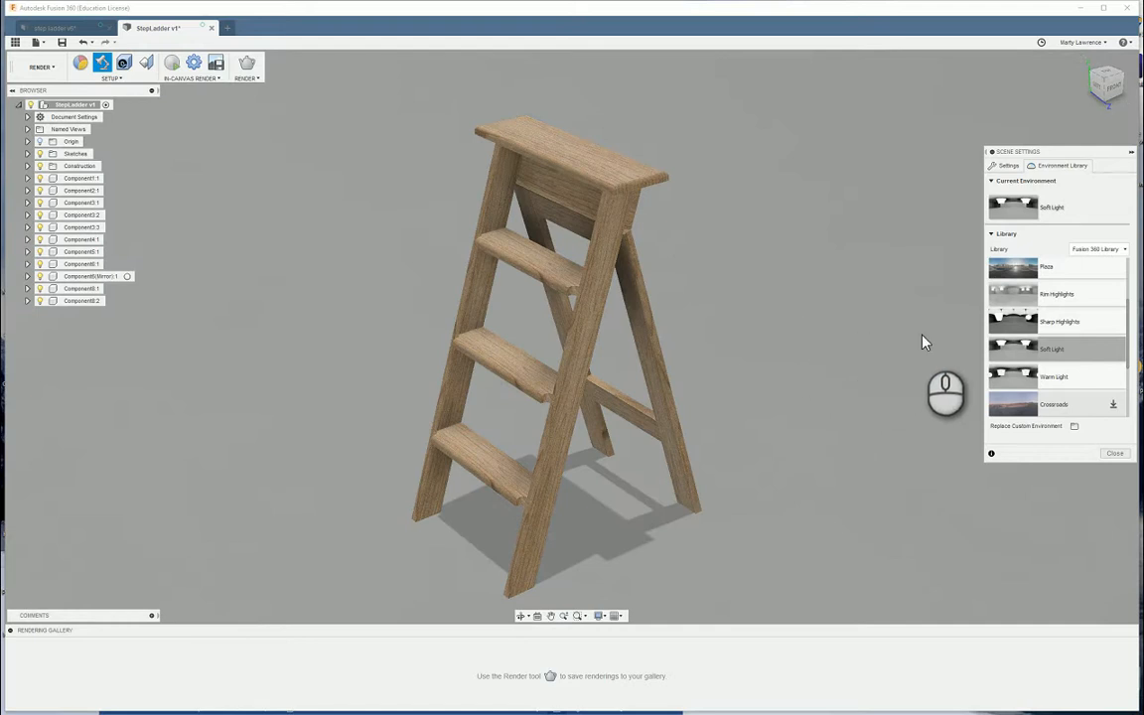
Try the Warm Light environment on the scene, followed by Rim Highlights, and view the lighting around the ladder
scroll(1033, 378, down, 1)
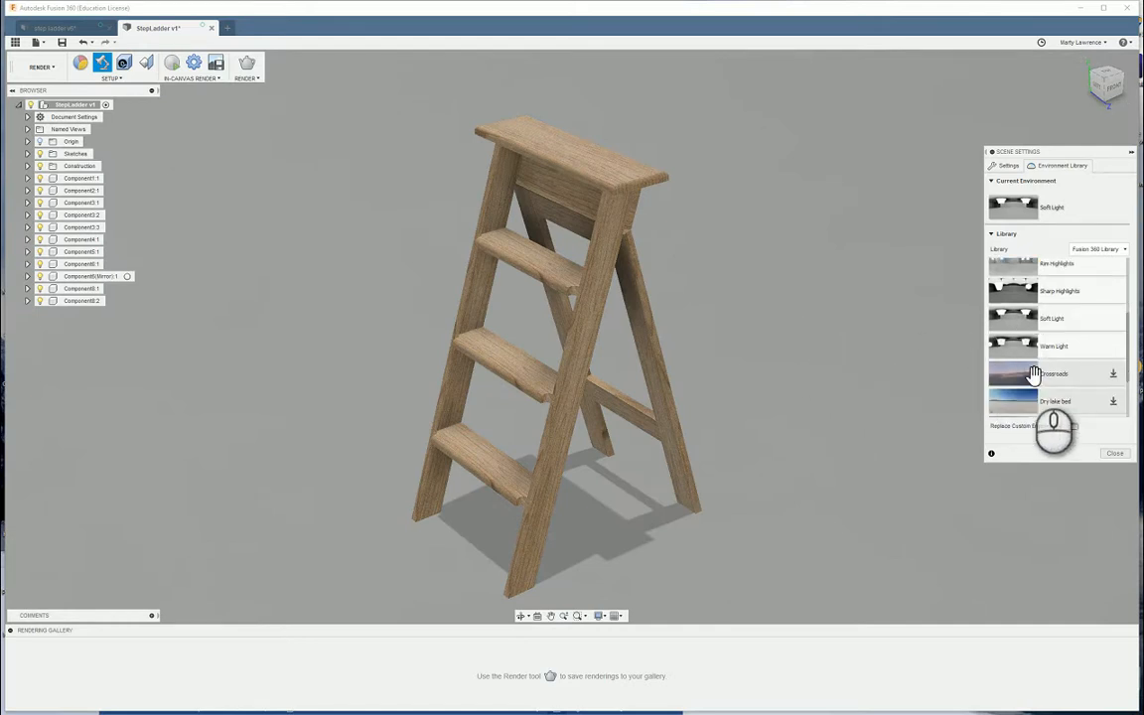
drag(1020, 346, 824, 324)
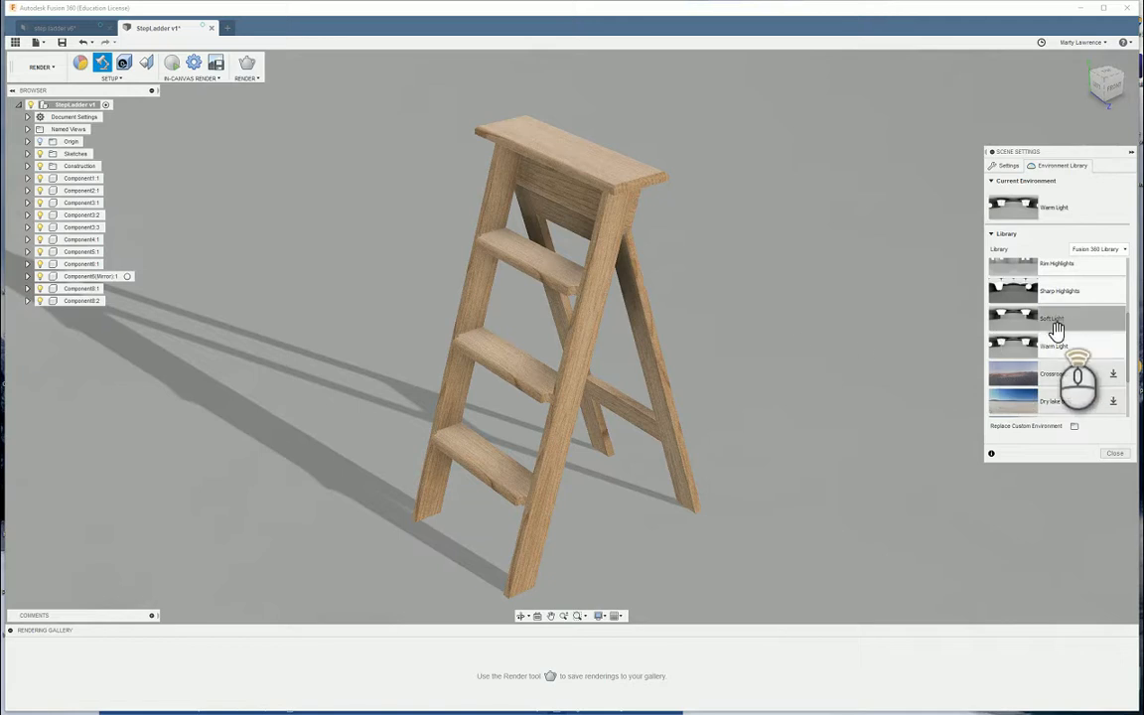
scroll(1050, 335, up, 2)
drag(1030, 335, 827, 325)
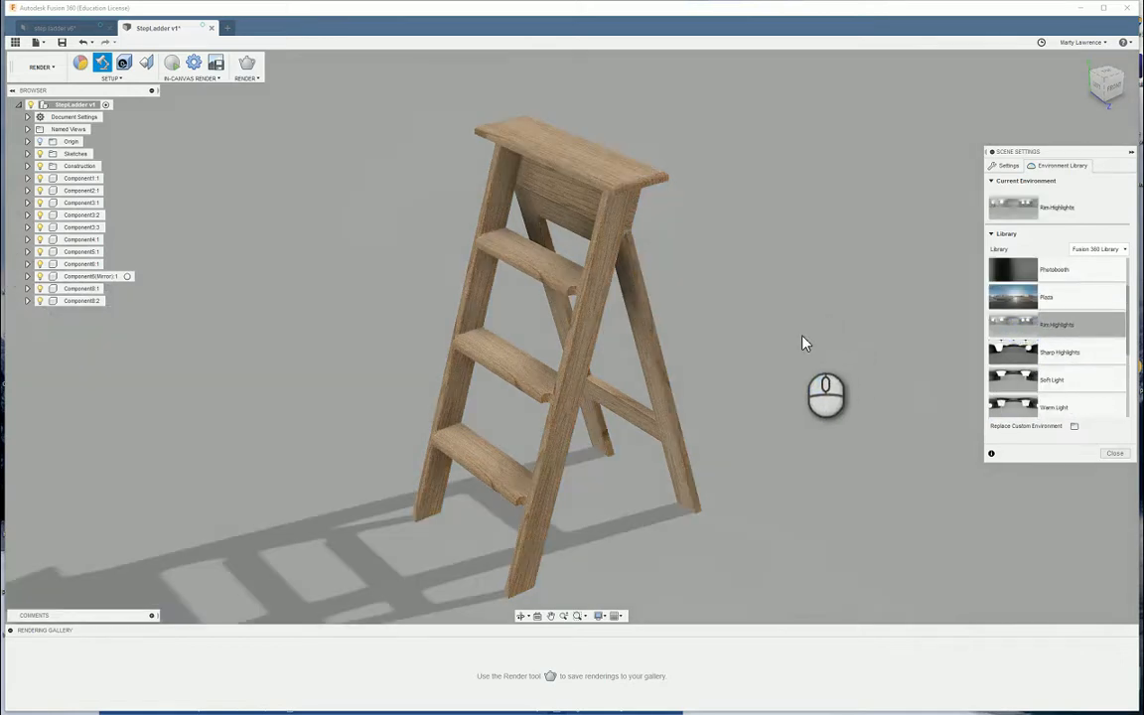
middle_drag(800, 335, 953, 328)
Download the Crossroads environment, apply it to the scene, and view the ladder against the road
scroll(1051, 336, down, 3)
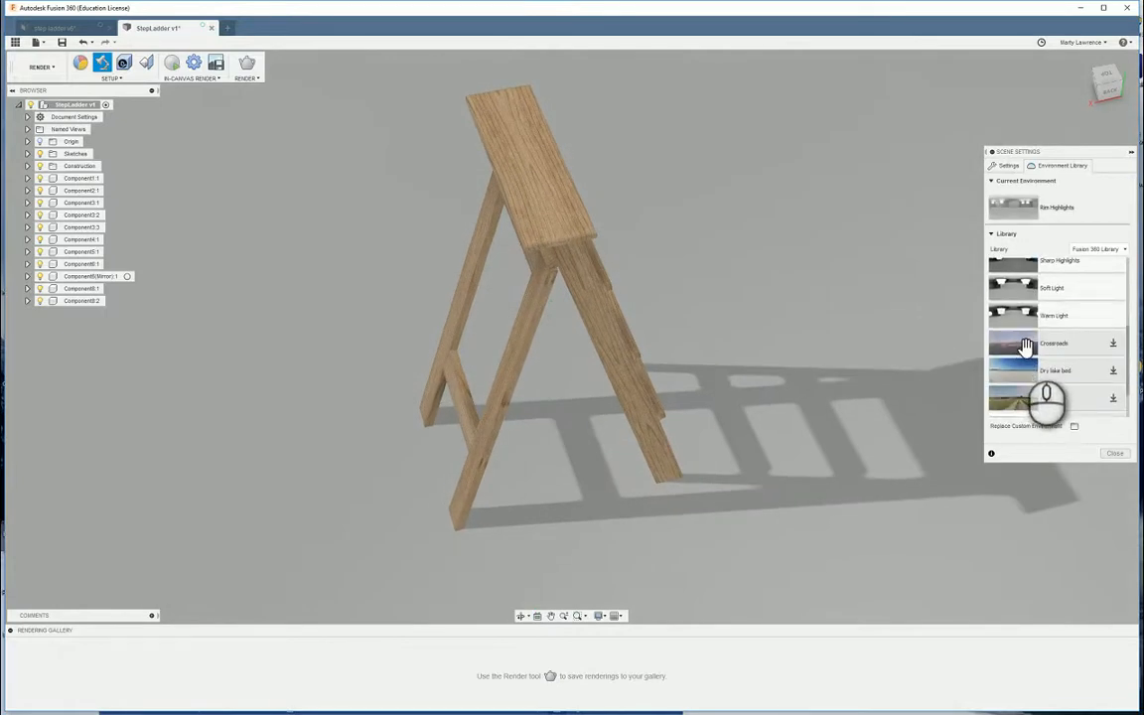
click(1114, 345)
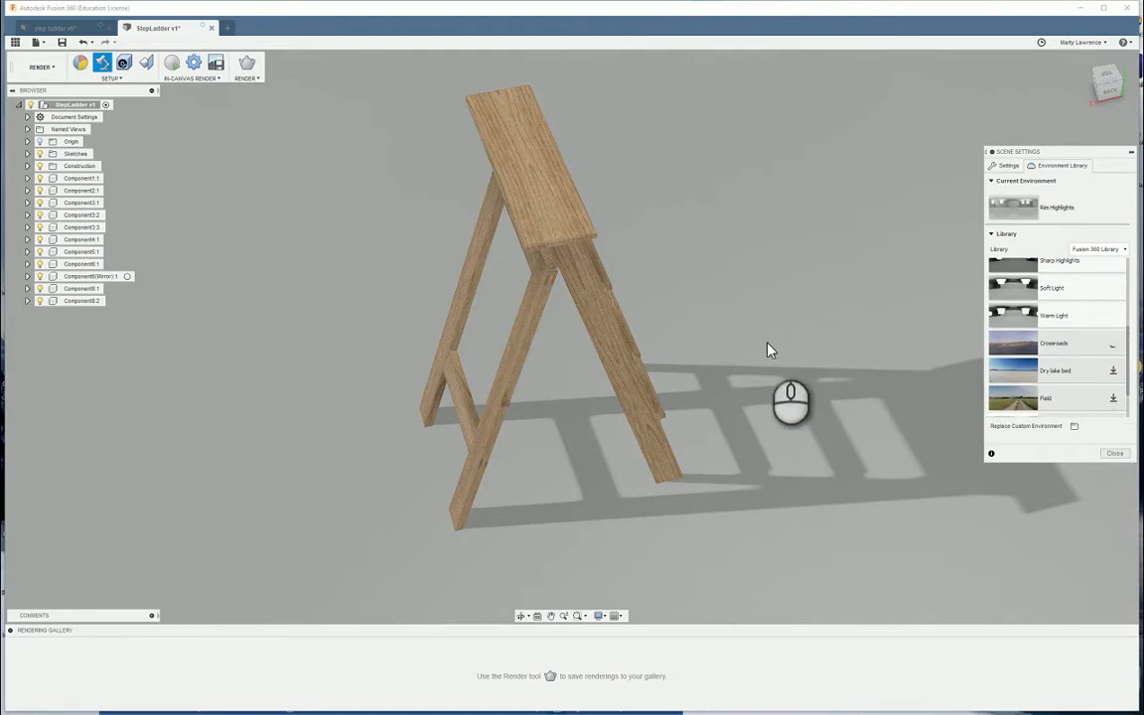
scroll(766, 345, down, 1)
shift+middle_drag(764, 345, 764, 339)
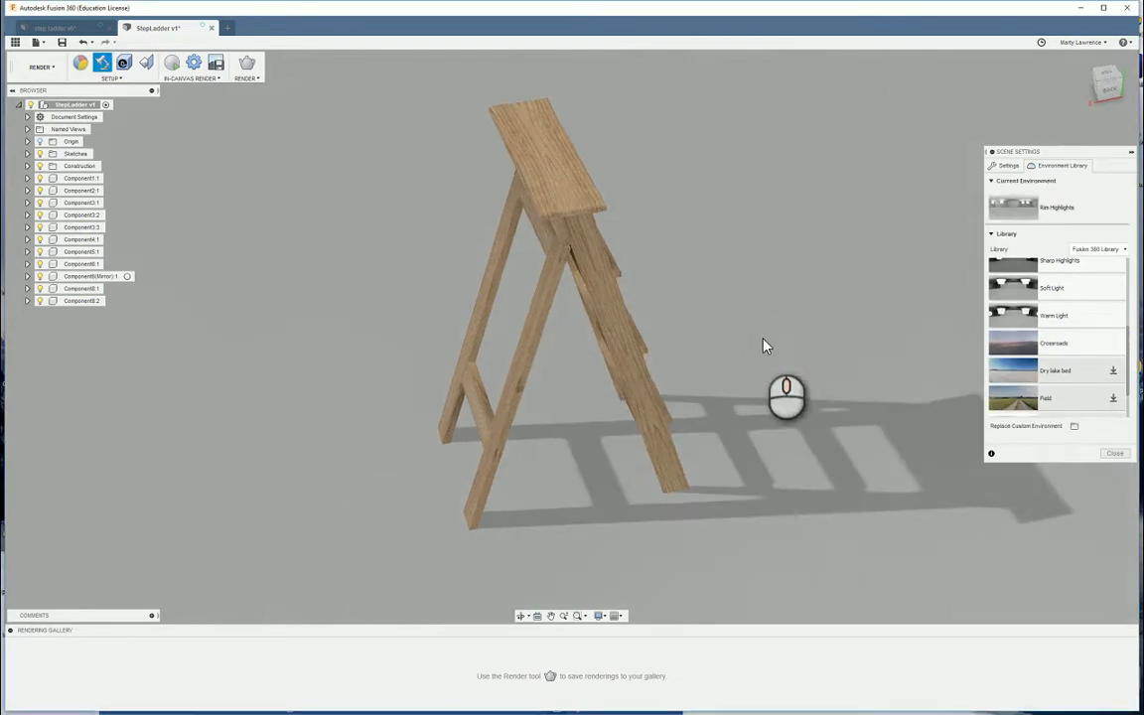
drag(1012, 341, 787, 296)
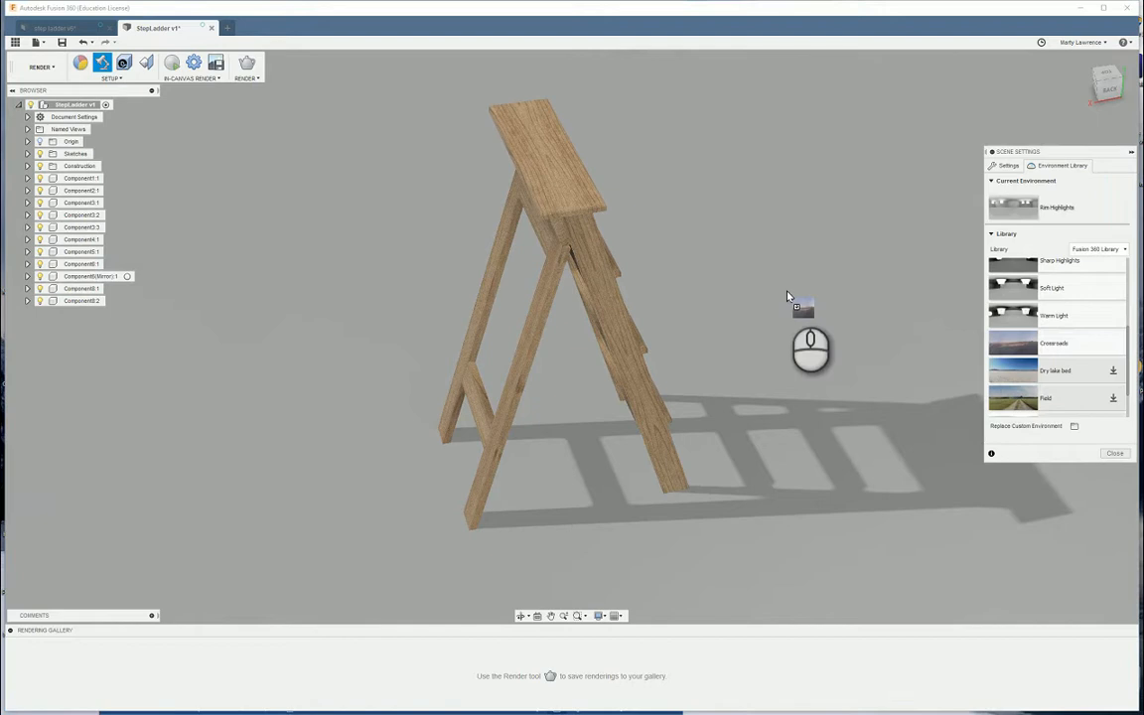
drag(787, 296, 789, 299)
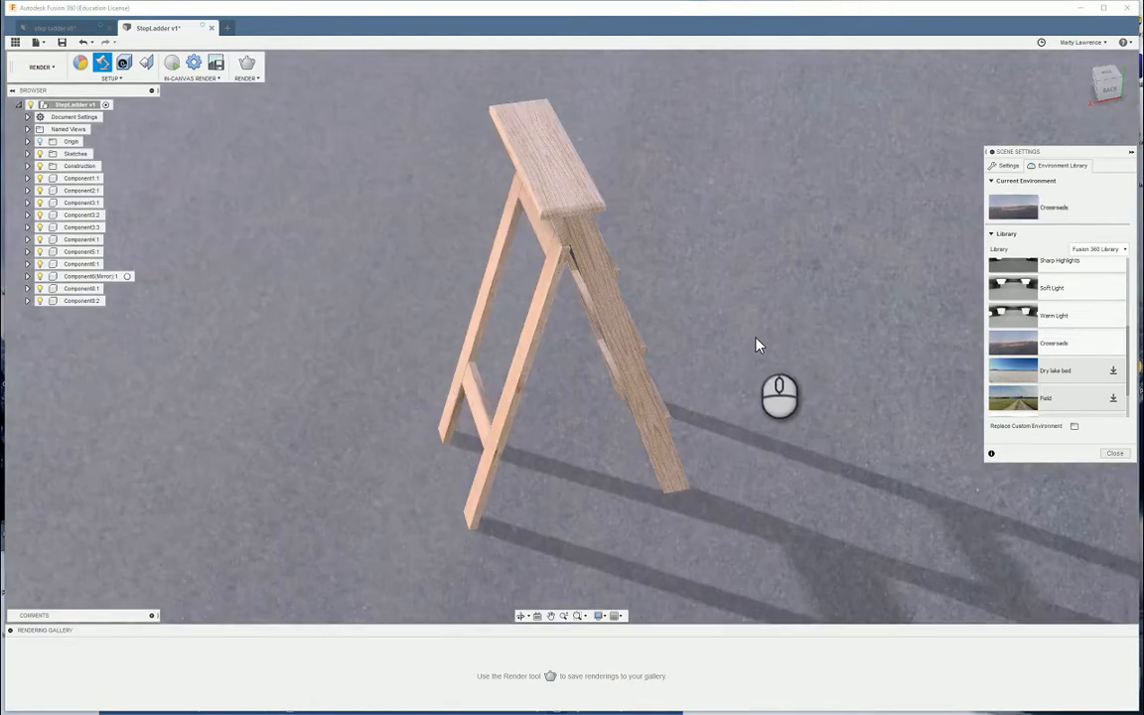
mouse_move(756, 342)
shift+middle_down()
mouse_move(761, 319)
mouse_move(773, 331)
mouse_move(761, 319)
mouse_move(766, 327)
shift+middle_up()
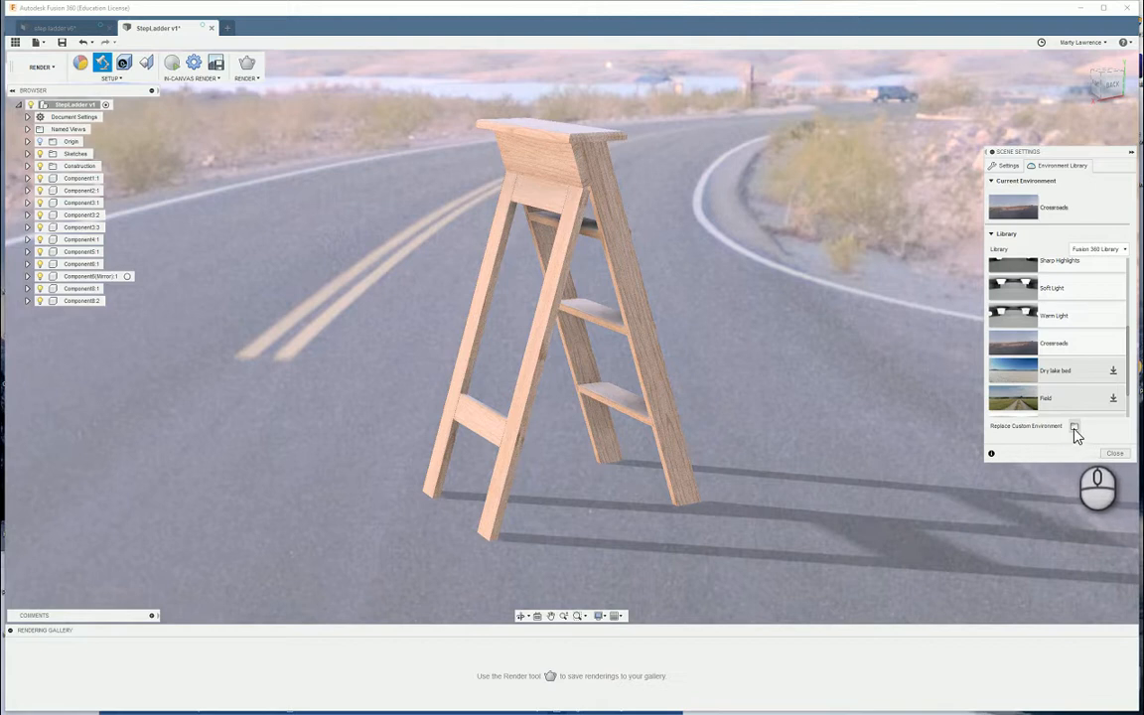
Load aircraft_workshop_01_4k.hdr from the HDR backgrounds for Fusion360 folder as the custom environment
click(1074, 426)
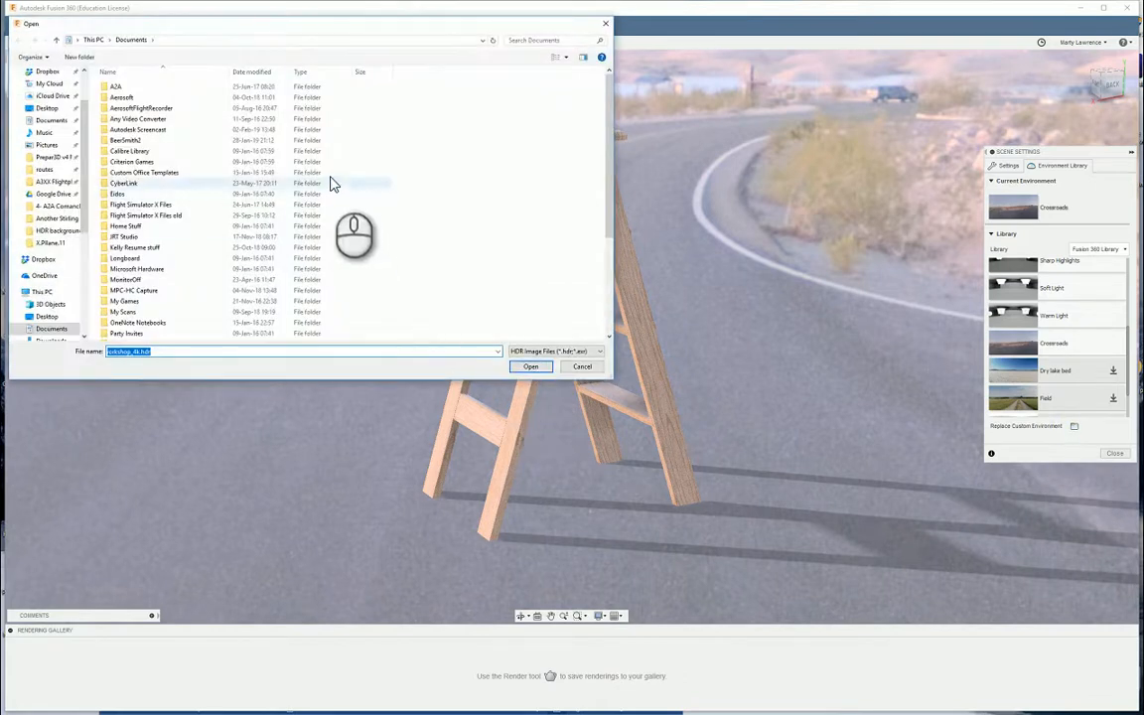
click(59, 231)
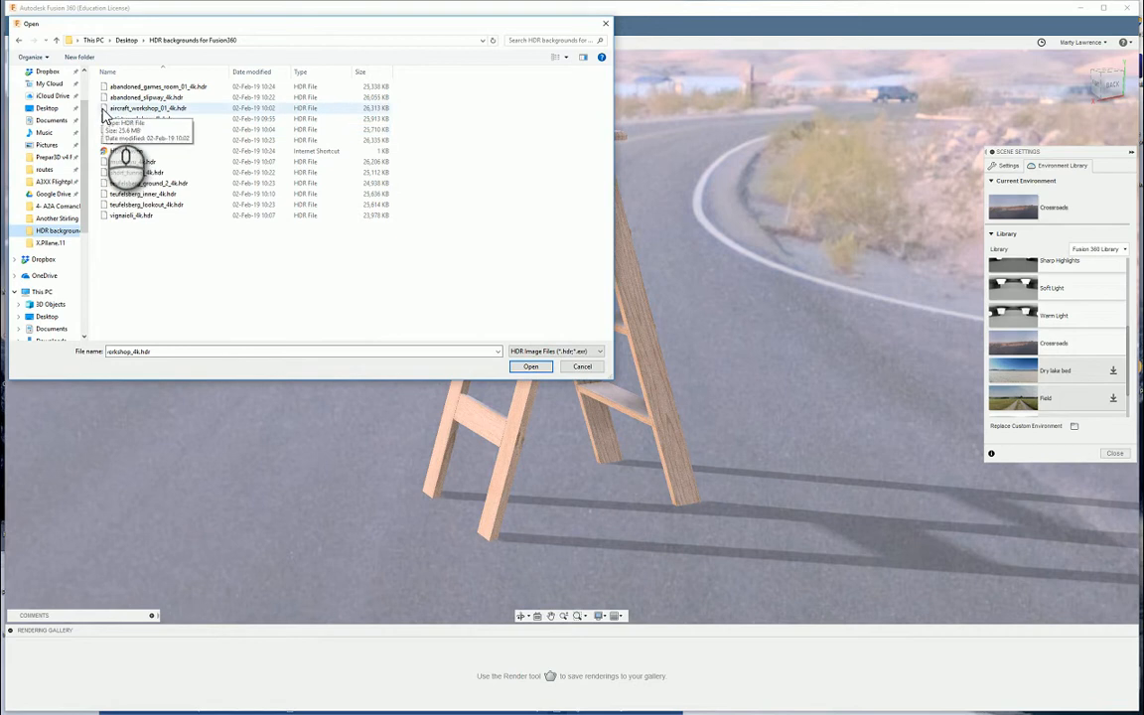
click(104, 114)
click(529, 366)
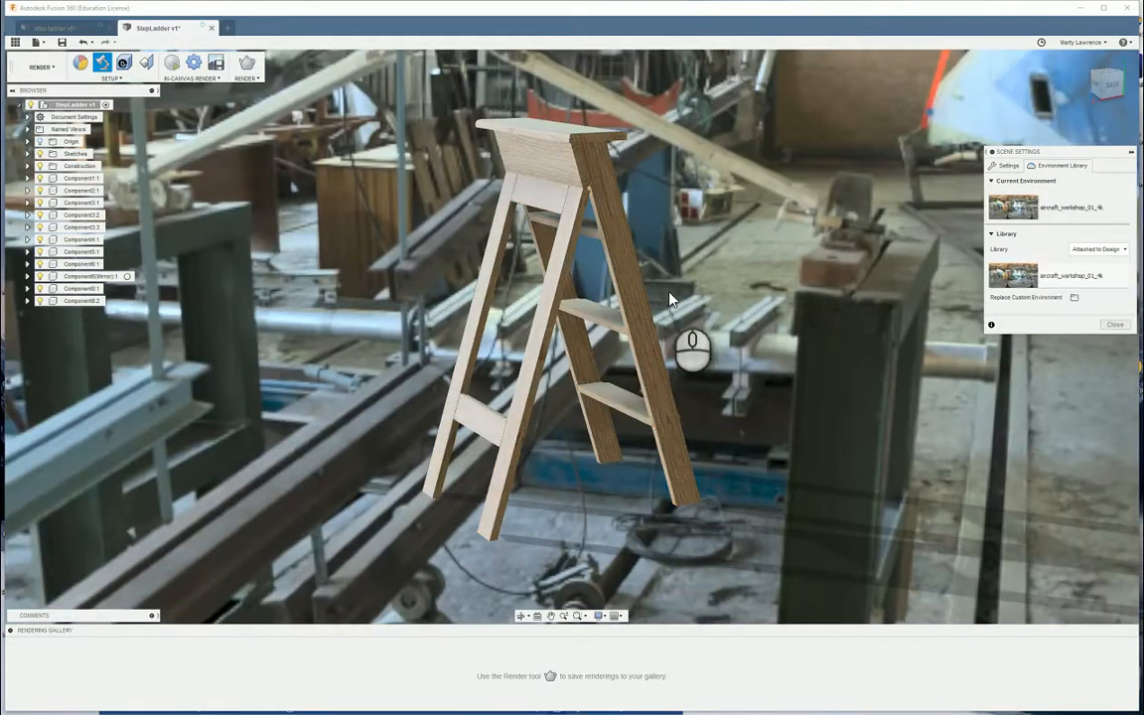
Examine the step ladder's placement and scale against the workshop background from several angles and distances
shift+middle_drag(702, 314, 676, 364)
shift+middle_drag(699, 415, 704, 357)
scroll(664, 345, down, 2)
scroll(664, 346, up, 6)
scroll(667, 348, down, 4)
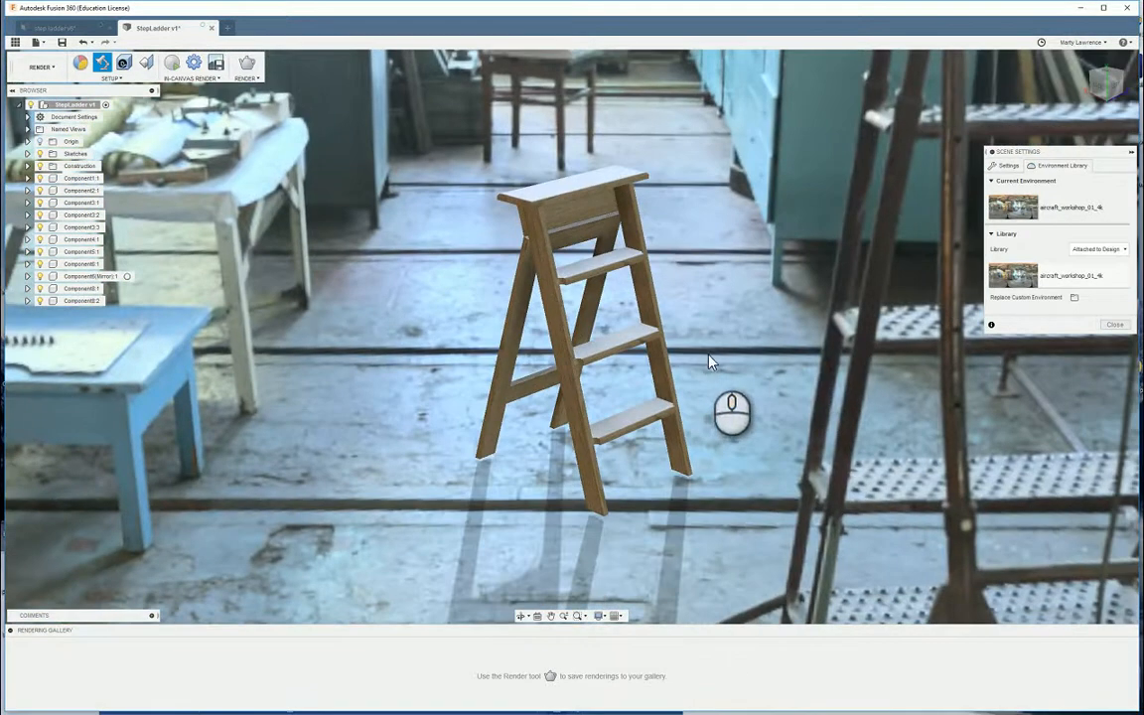
scroll(738, 309, down, 3)
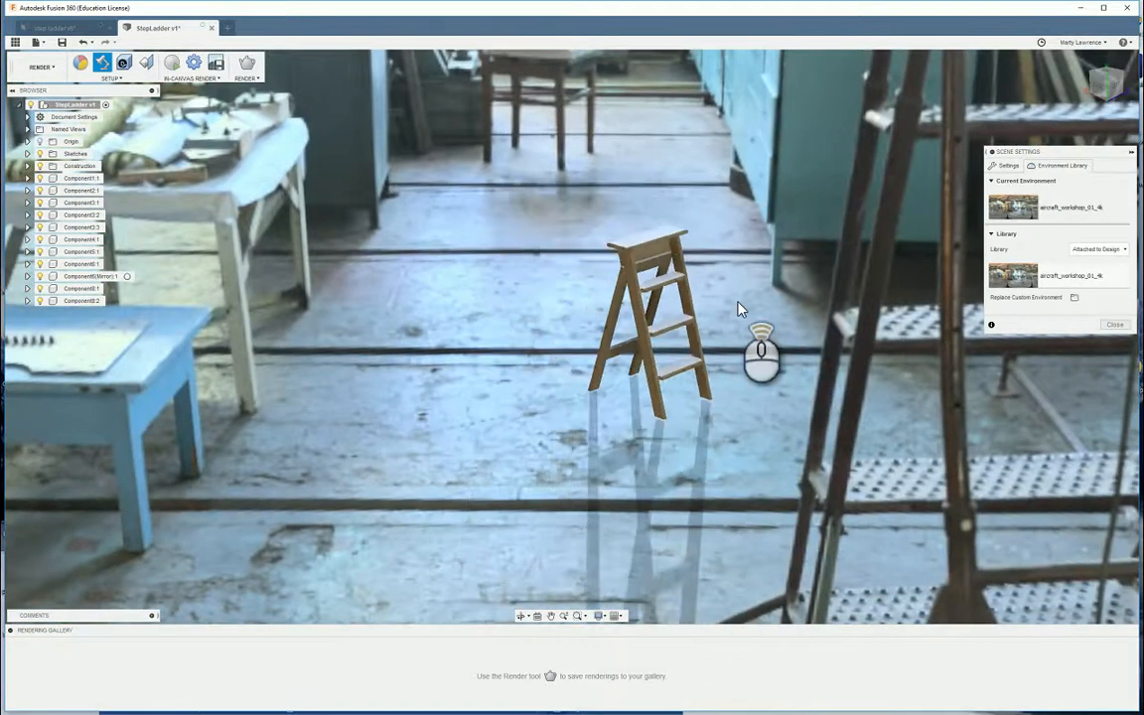
shift+middle_drag(741, 309, 844, 297)
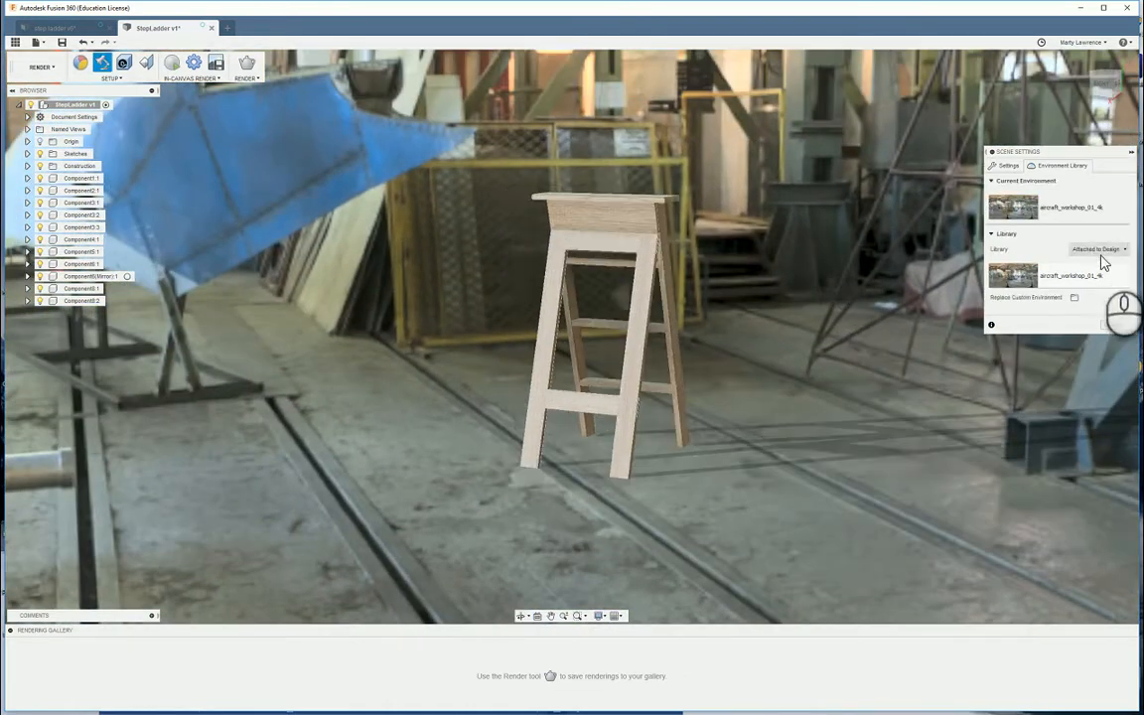
Replace the custom environment with short_tunnel_4k.hdr and view the step ladder standing on the tunnel's paving
click(1074, 297)
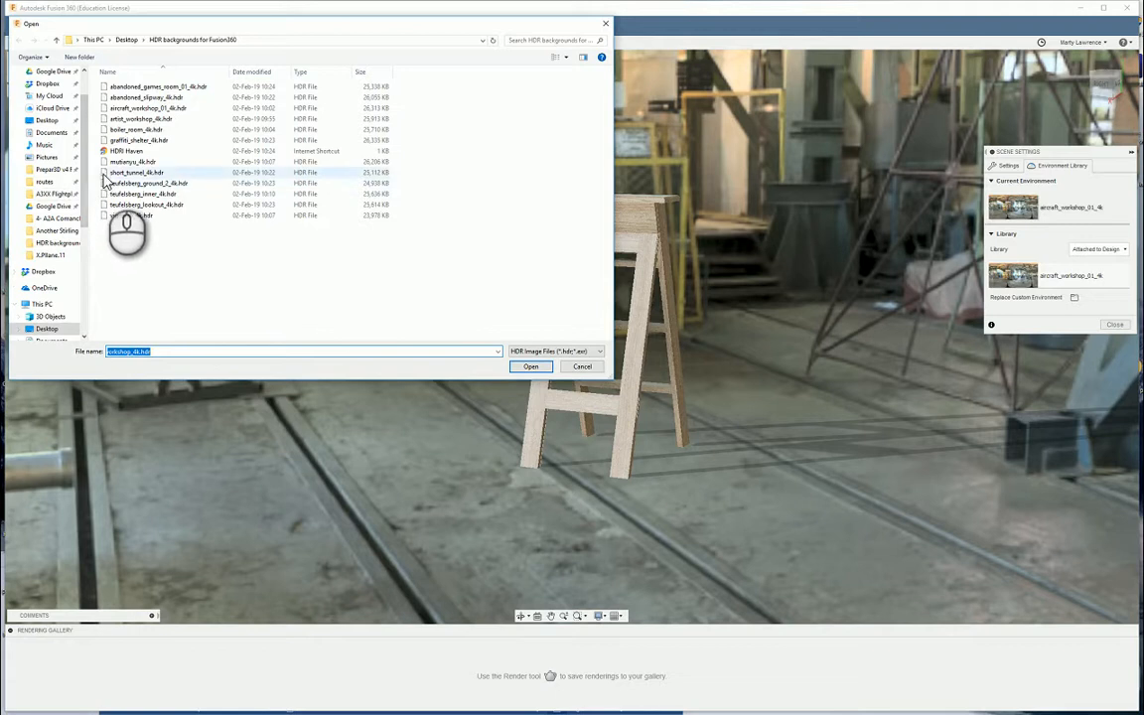
click(105, 175)
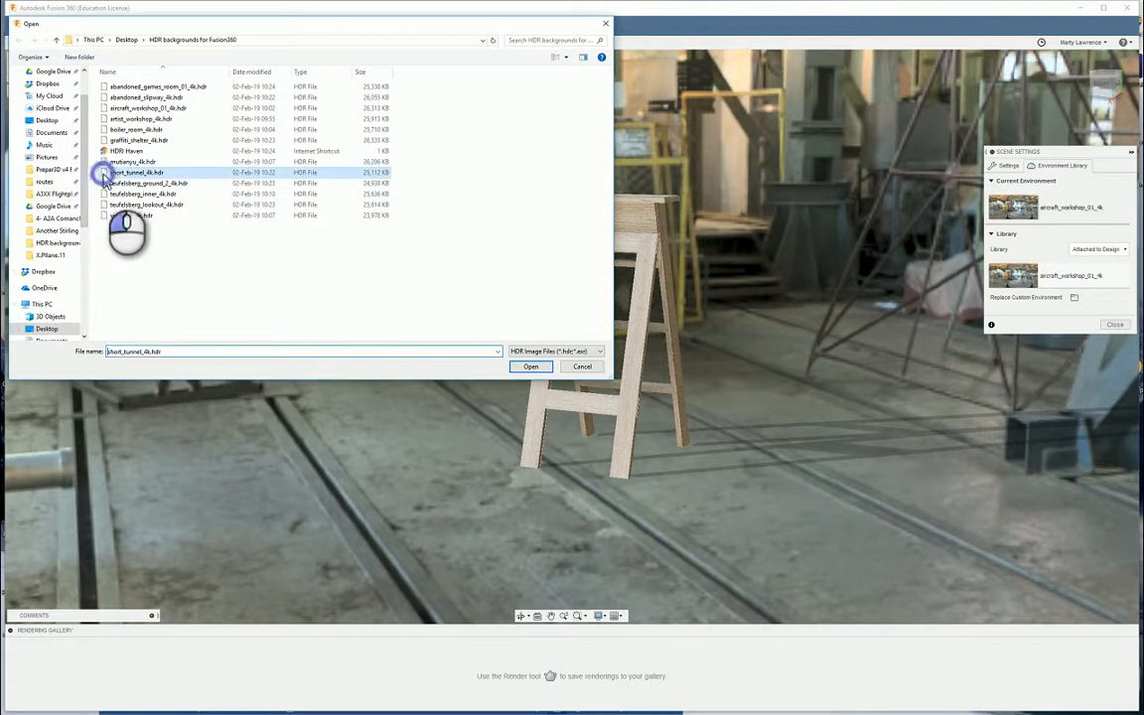
click(527, 367)
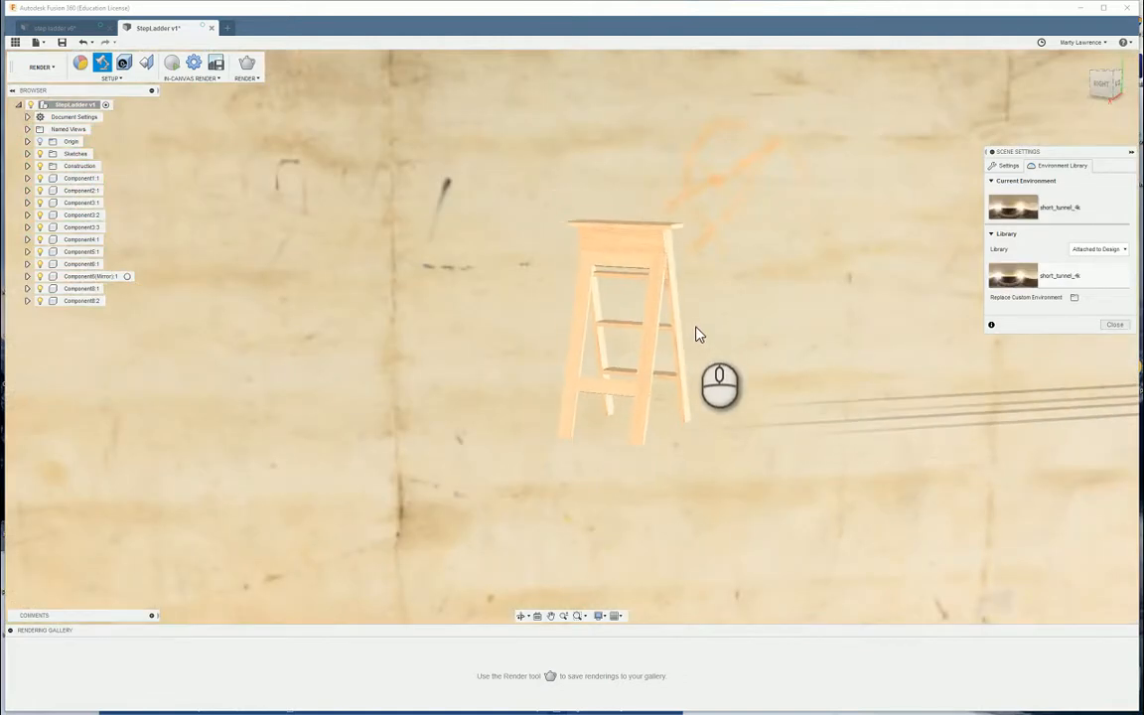
scroll(695, 332, up, 3)
shift+middle_drag(696, 338, 751, 340)
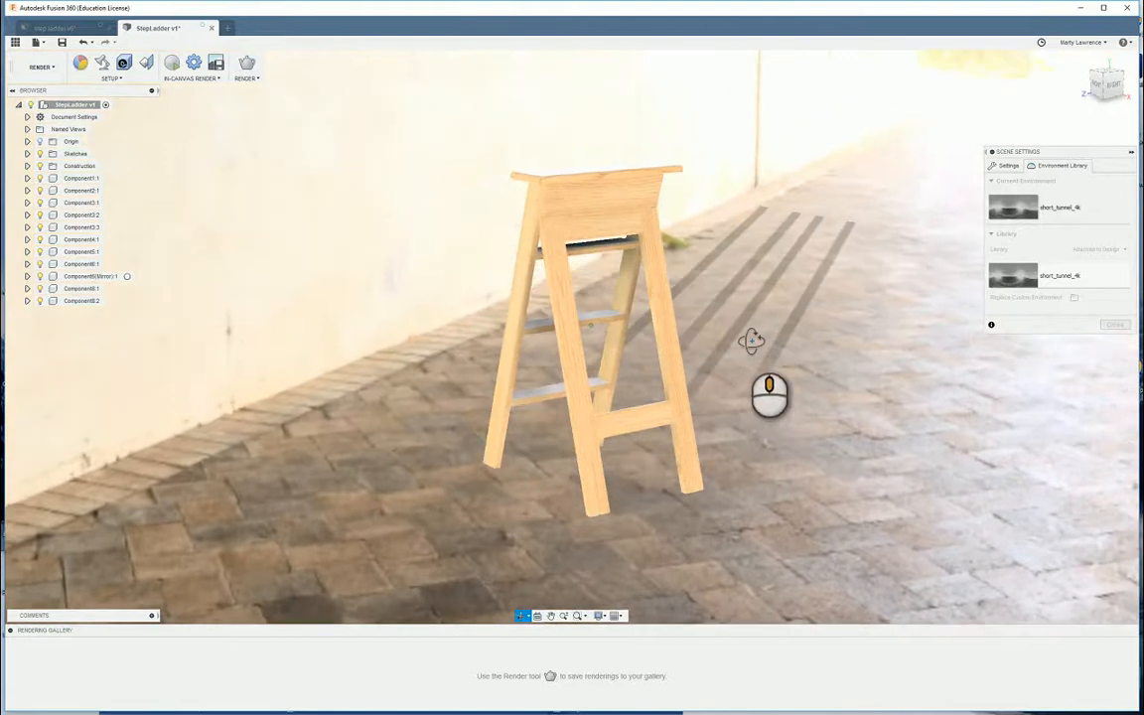
Lower the environment brightness to about 598 lx and check the ladder's lighting from several angles
click(1003, 166)
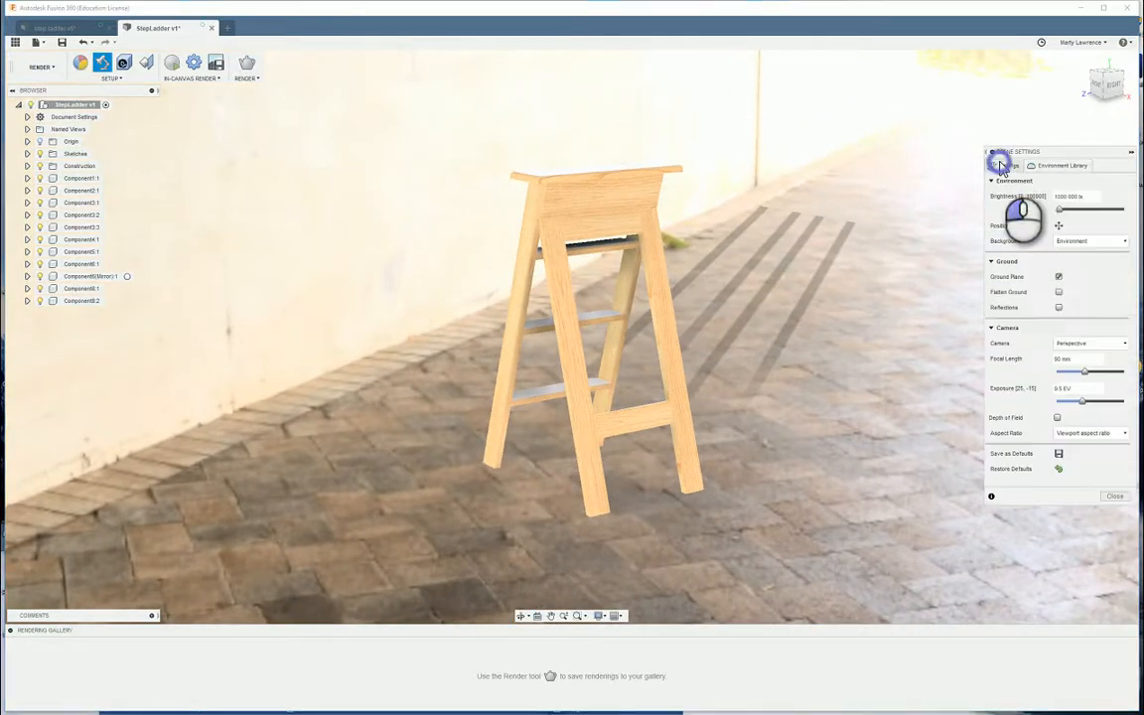
drag(1060, 211, 1058, 222)
scroll(928, 268, up, 1)
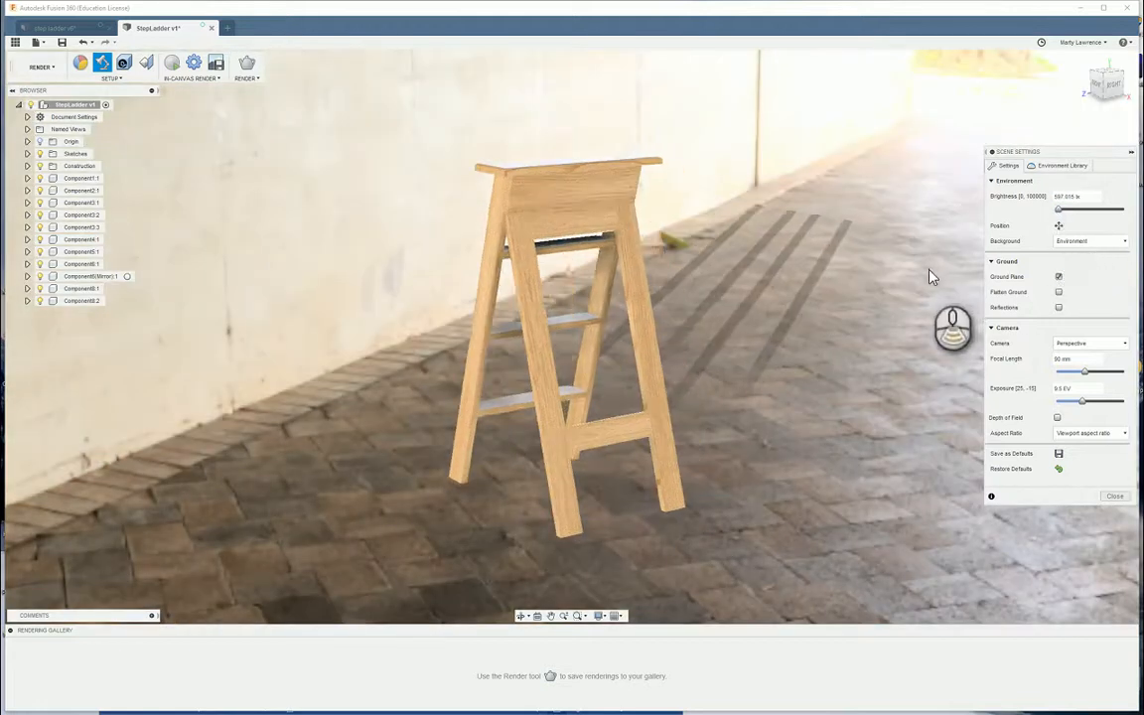
scroll(917, 281, down, 2)
shift+middle_drag(917, 286, 978, 299)
scroll(938, 338, down, 3)
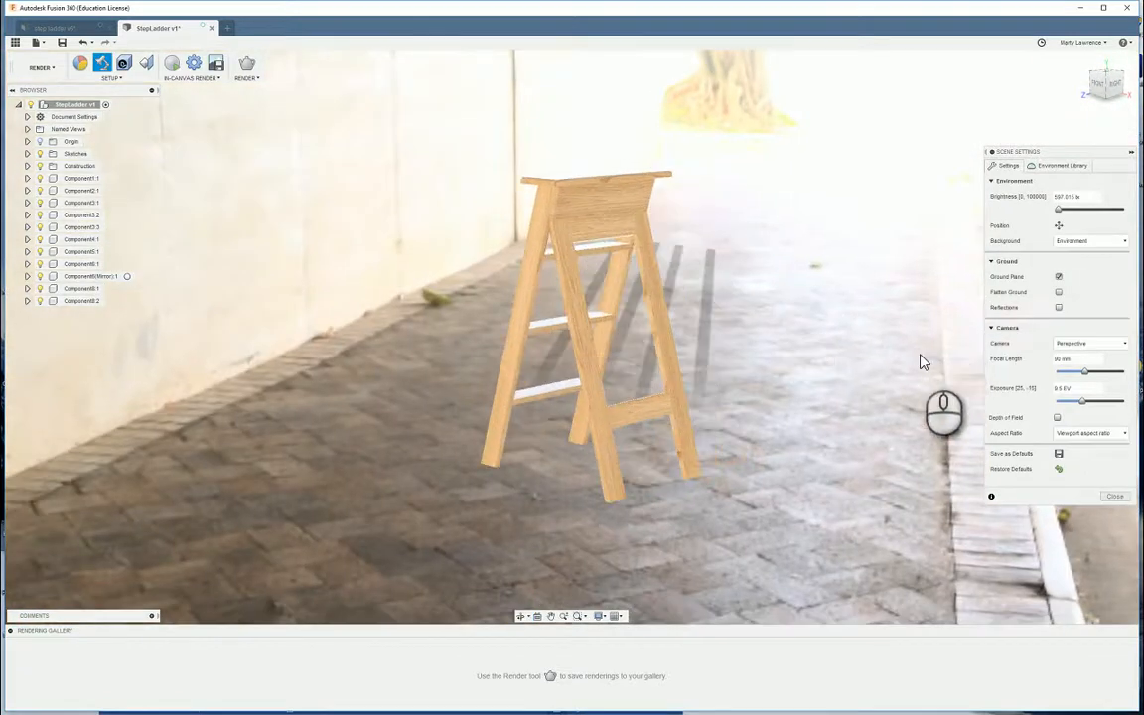
scroll(899, 373, up, 4)
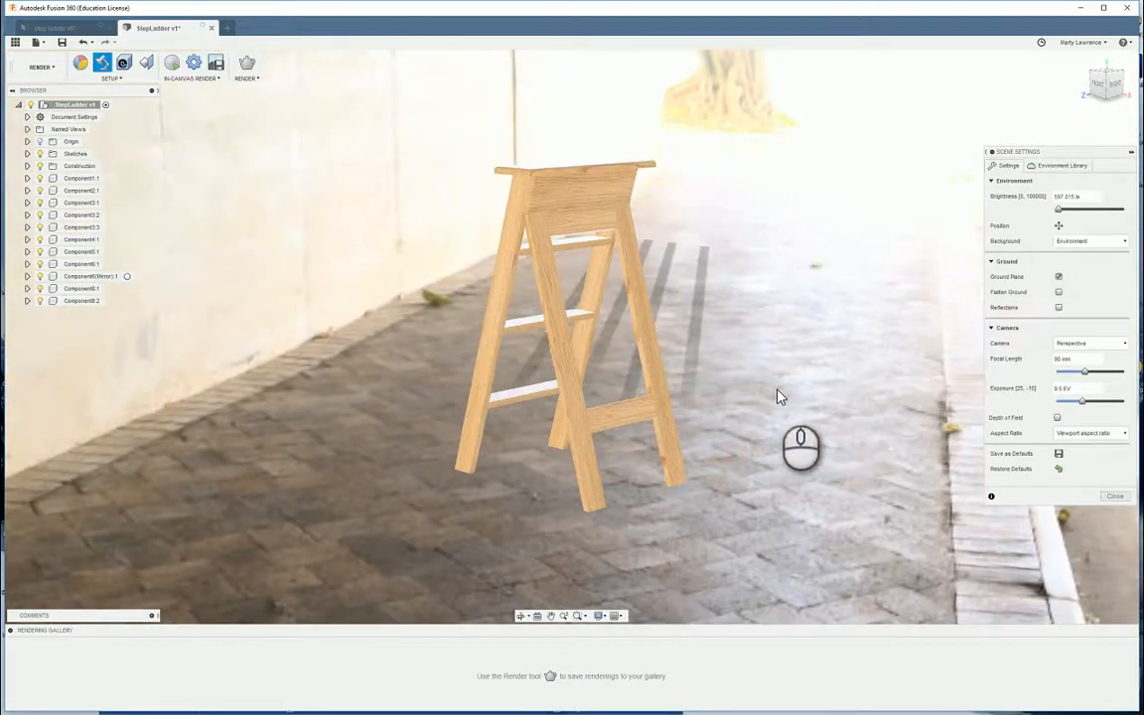
shift+middle_drag(752, 412, 1024, 342)
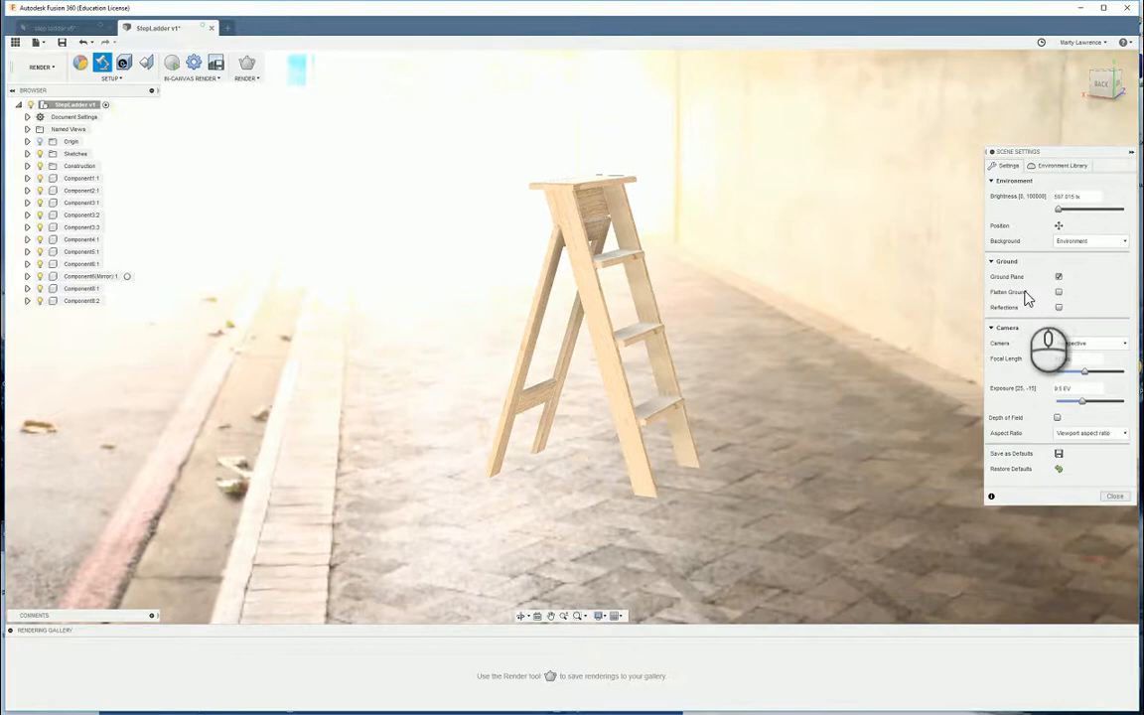
Flatten the ground beneath the step ladder while keeping the ground plane enabled
click(1059, 278)
click(1059, 278)
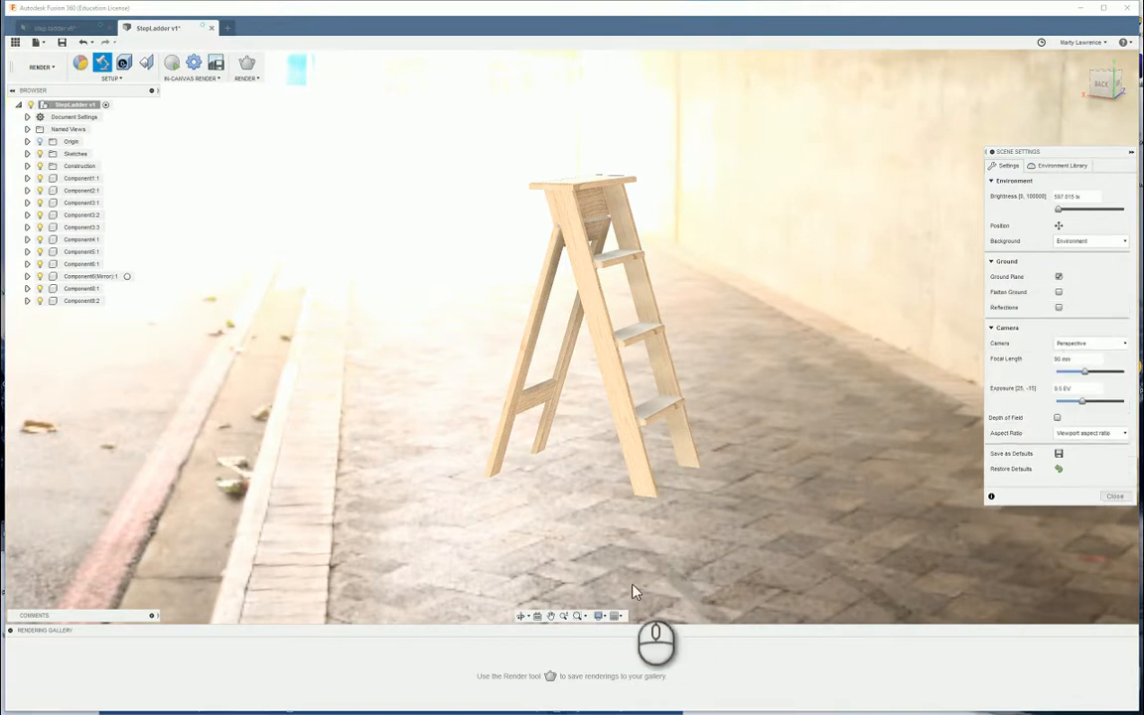
click(1058, 293)
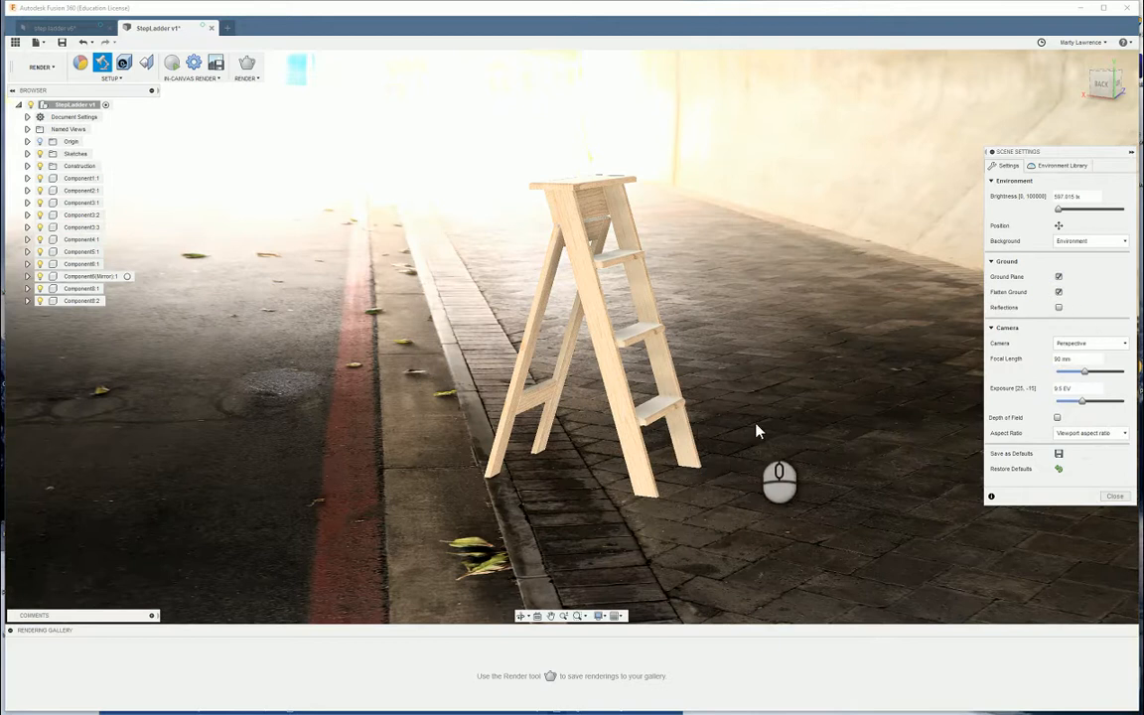
shift+middle_drag(765, 424, 748, 406)
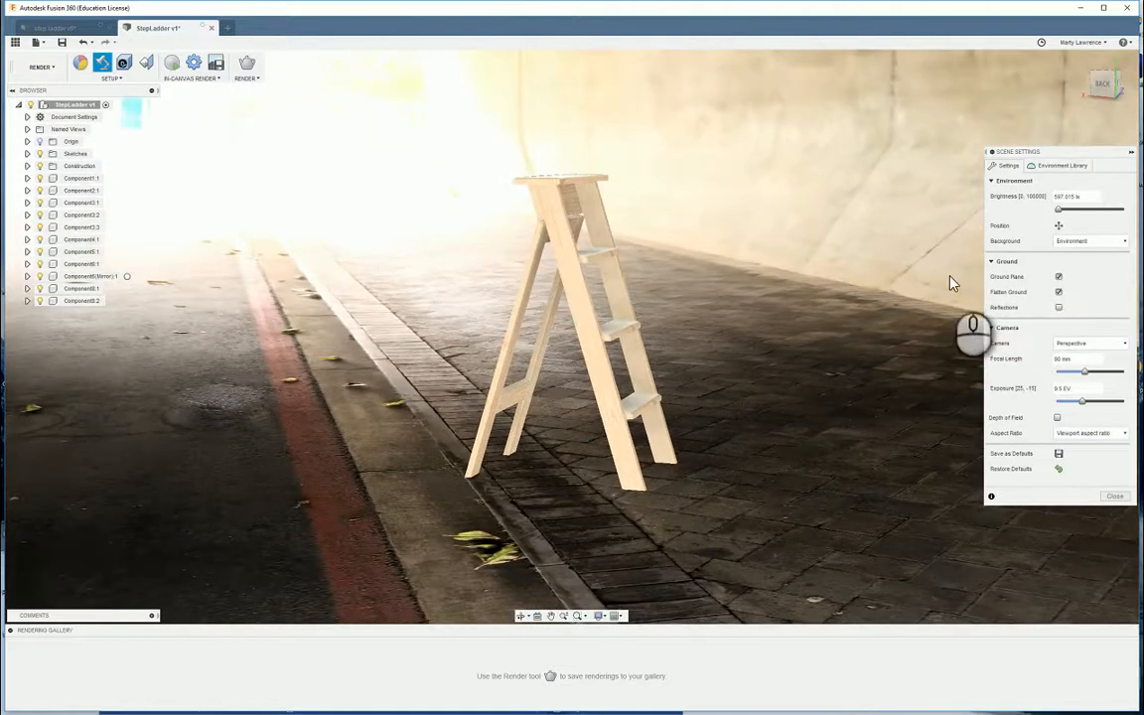
Reposition the environment by shifting it horizontally to 400 mm and lowering it by 100 mm relative to the ladder
click(1060, 228)
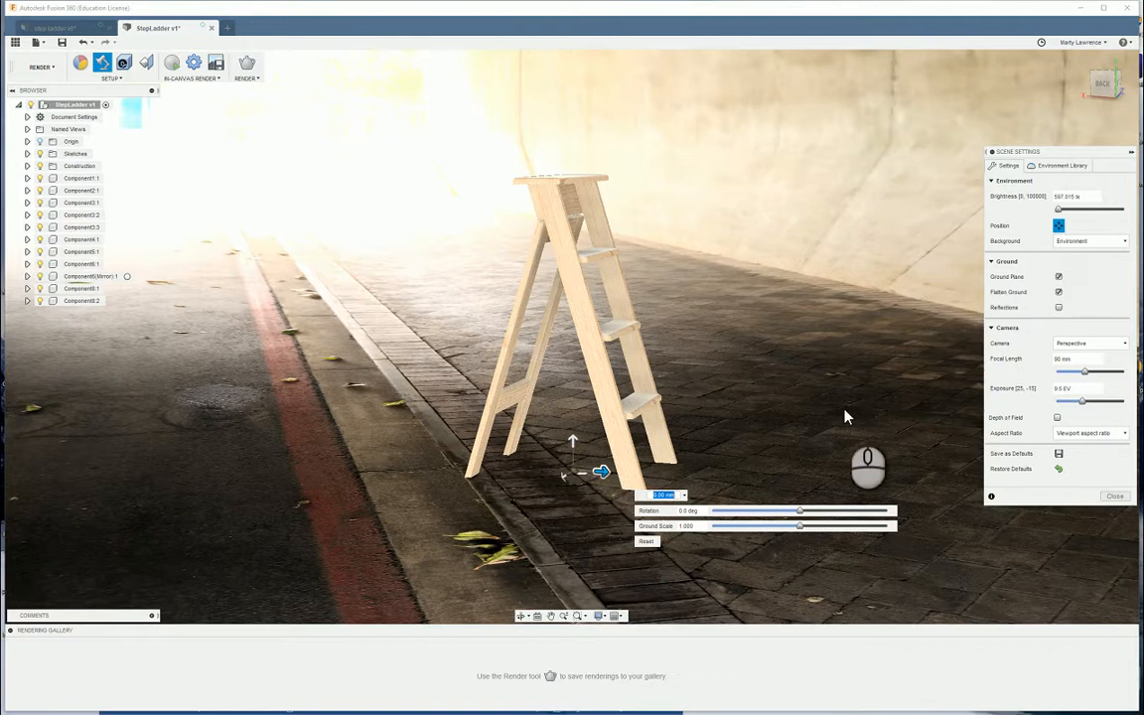
drag(601, 473, 742, 502)
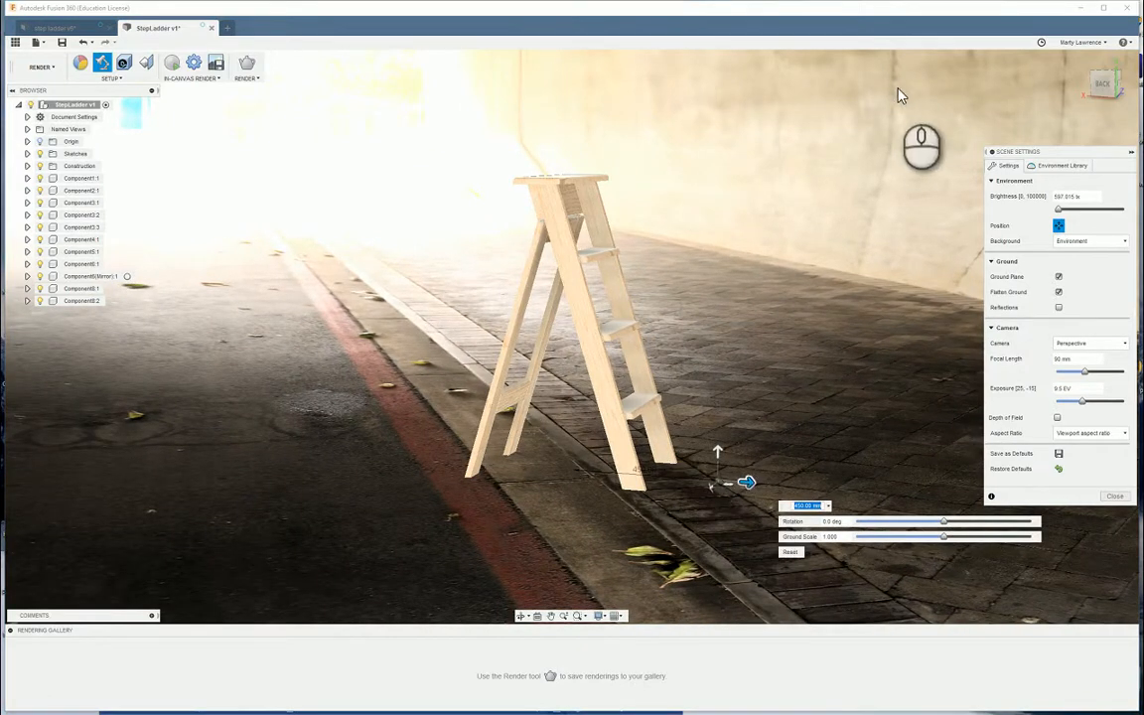
mouse_move(747, 485)
mouse_down()
mouse_move(541, 475)
mouse_move(769, 478)
mouse_move(732, 481)
mouse_up()
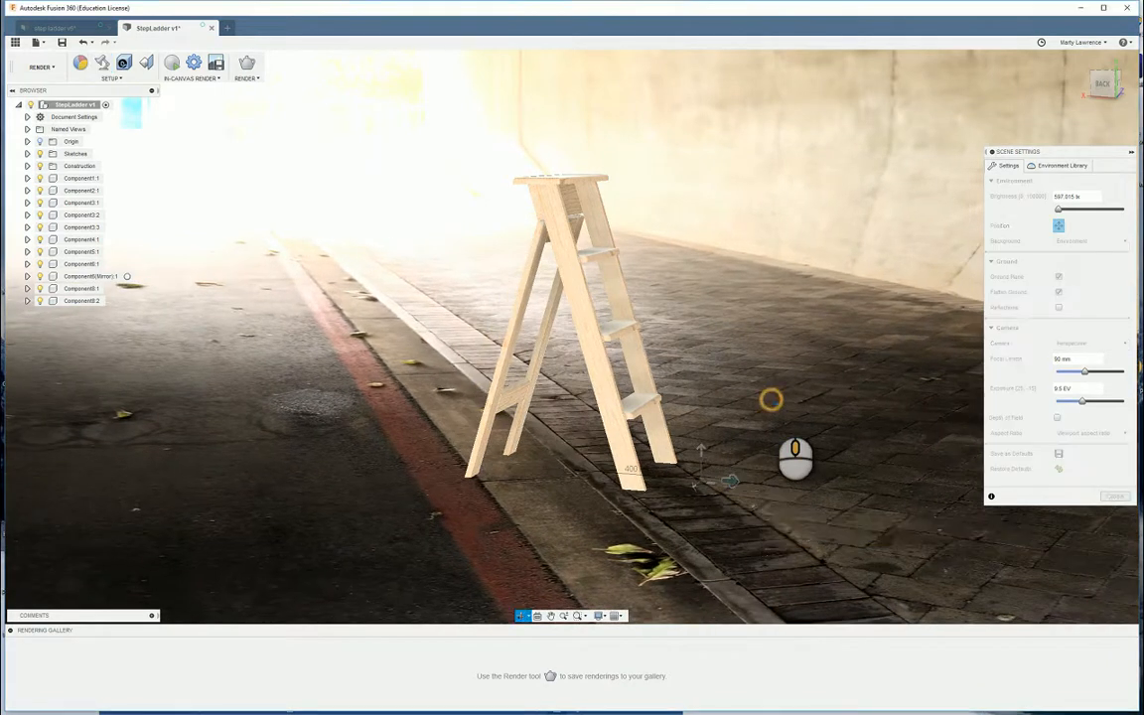
shift+middle_drag(768, 398, 899, 407)
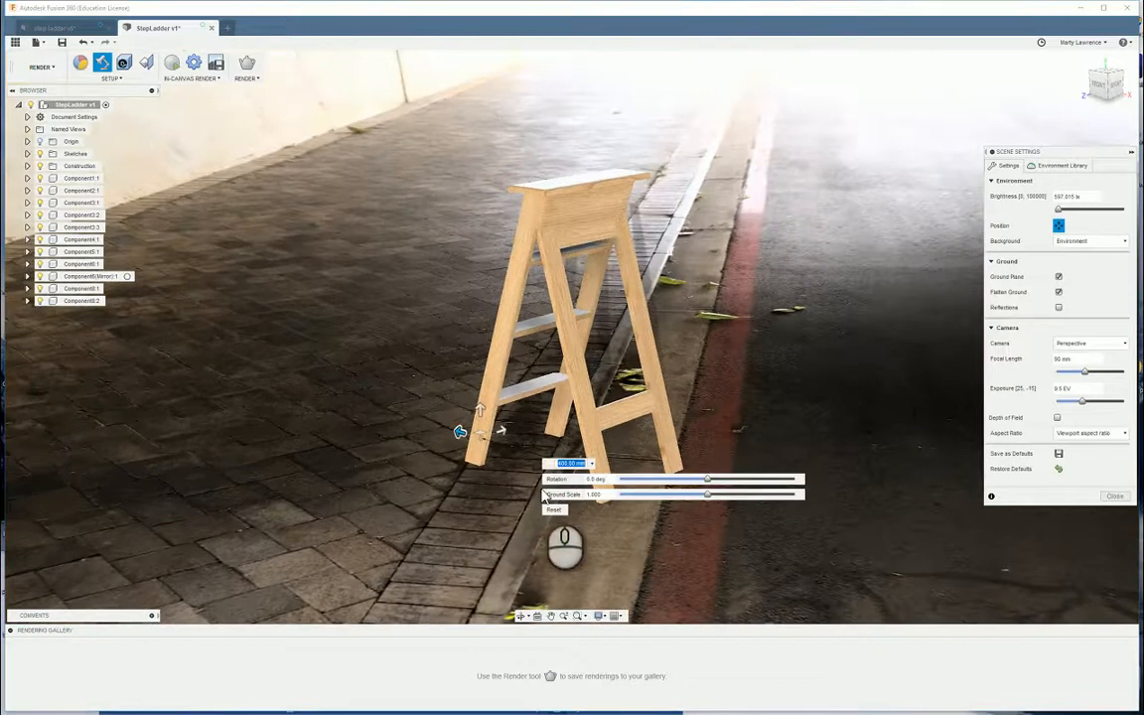
drag(481, 403, 492, 447)
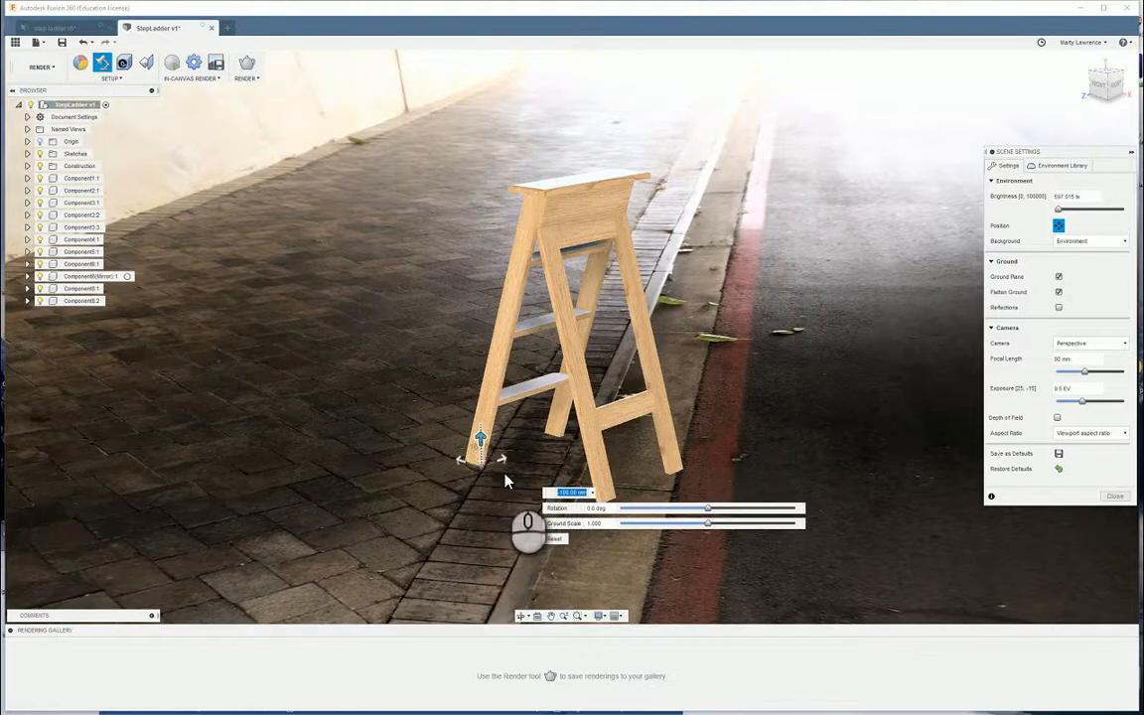
Shift the environment horizontally to -850 mm so that the ladder stands on the paving beside the kerb
drag(460, 460, 723, 504)
shift+middle_drag(664, 488, 695, 484)
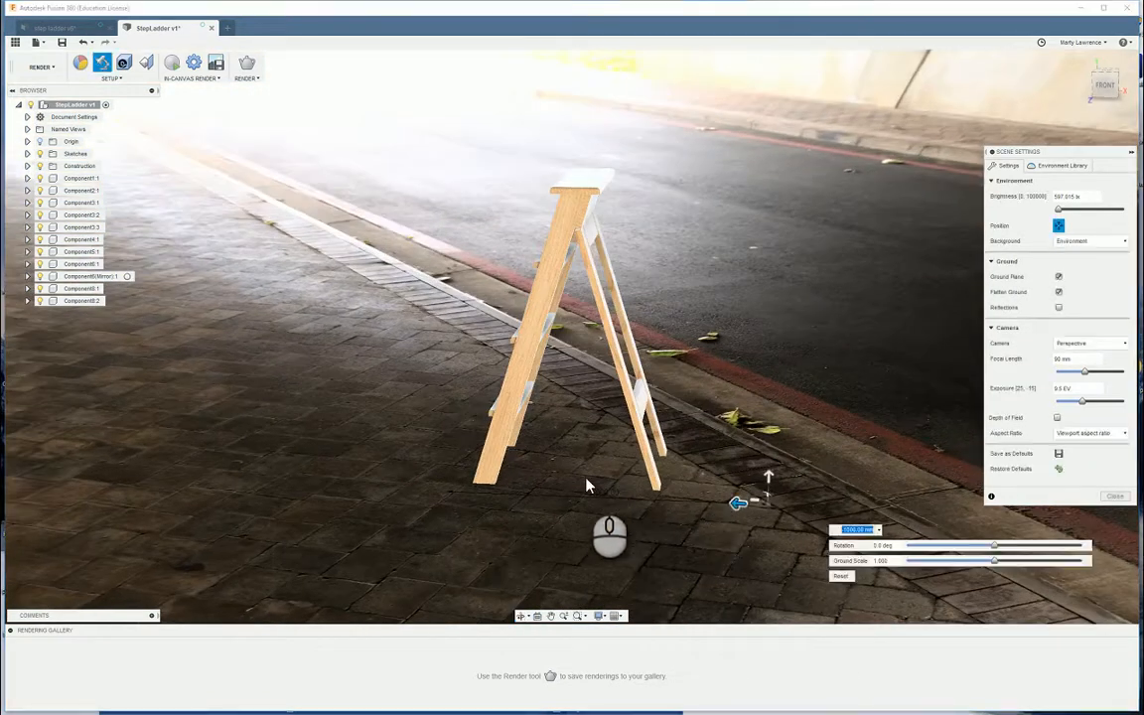
shift+middle_drag(536, 506, 611, 522)
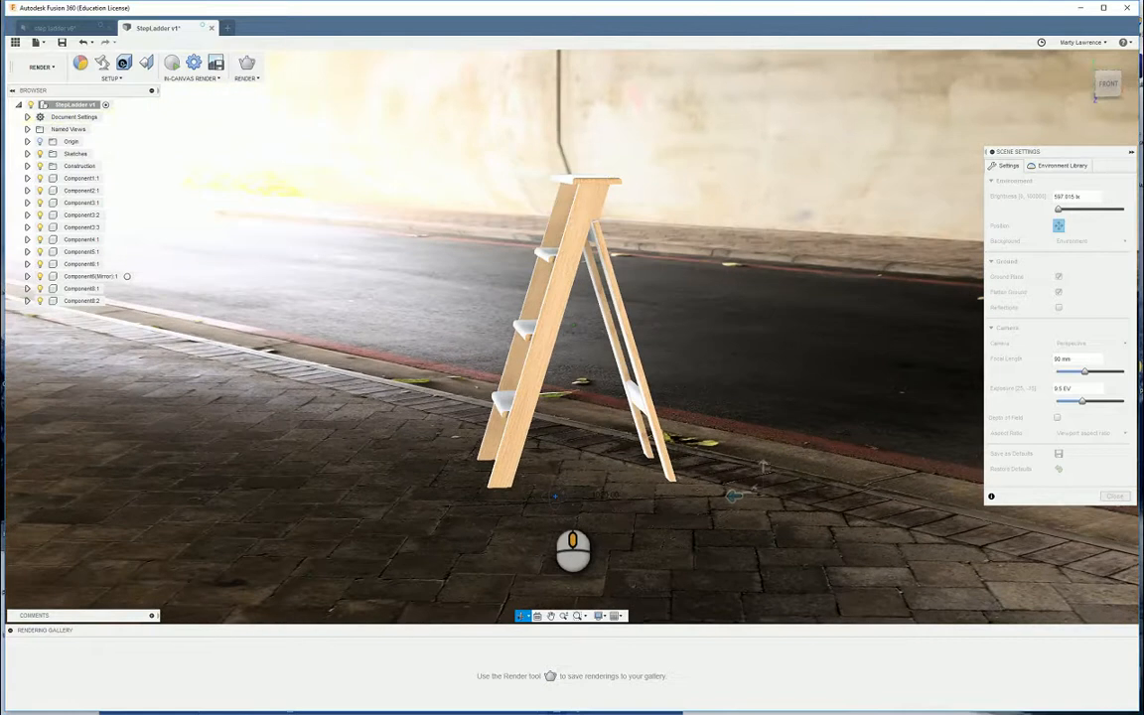
drag(730, 496, 683, 502)
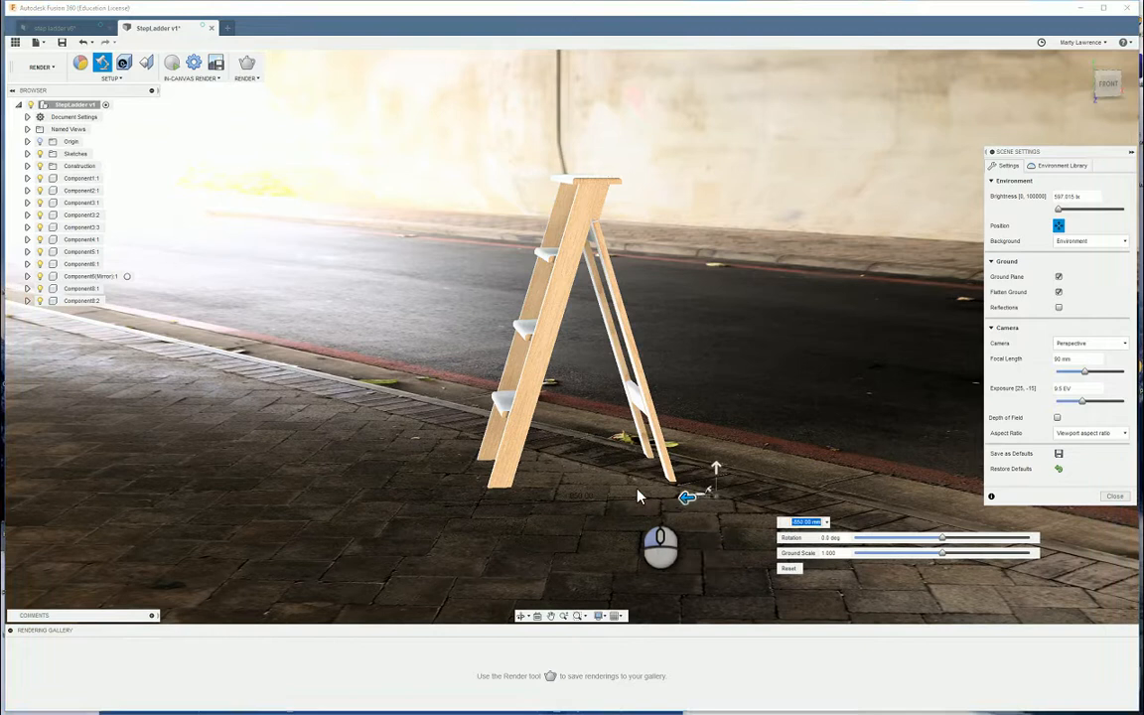
mouse_move(624, 492)
shift+middle_down()
mouse_move(634, 490)
mouse_move(594, 498)
mouse_move(603, 483)
shift+middle_up()
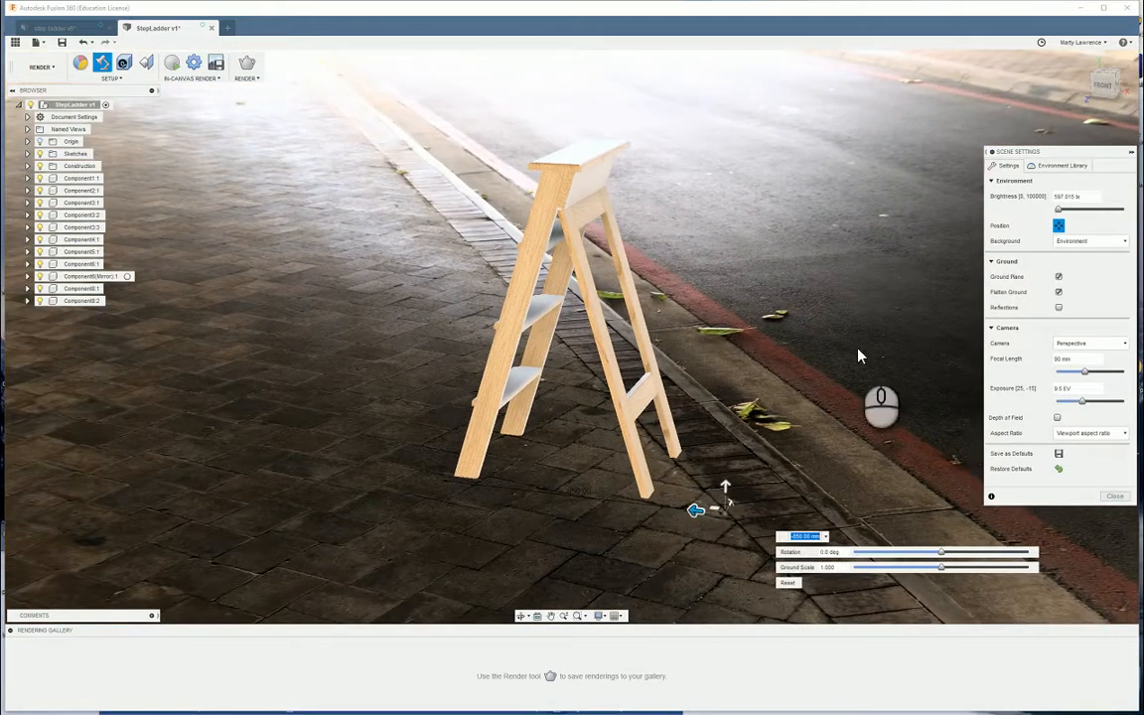
Try the ground reflections on the scene, comparing the ladder with and without them
click(1060, 309)
click(1060, 309)
click(1059, 309)
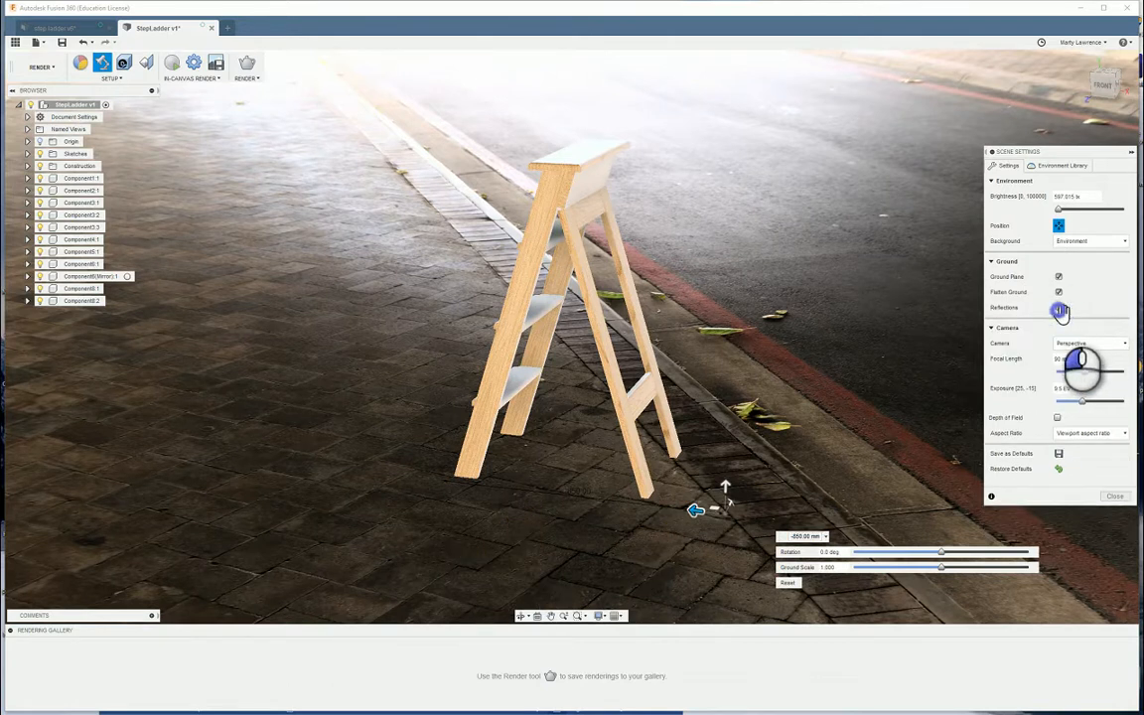
click(1060, 309)
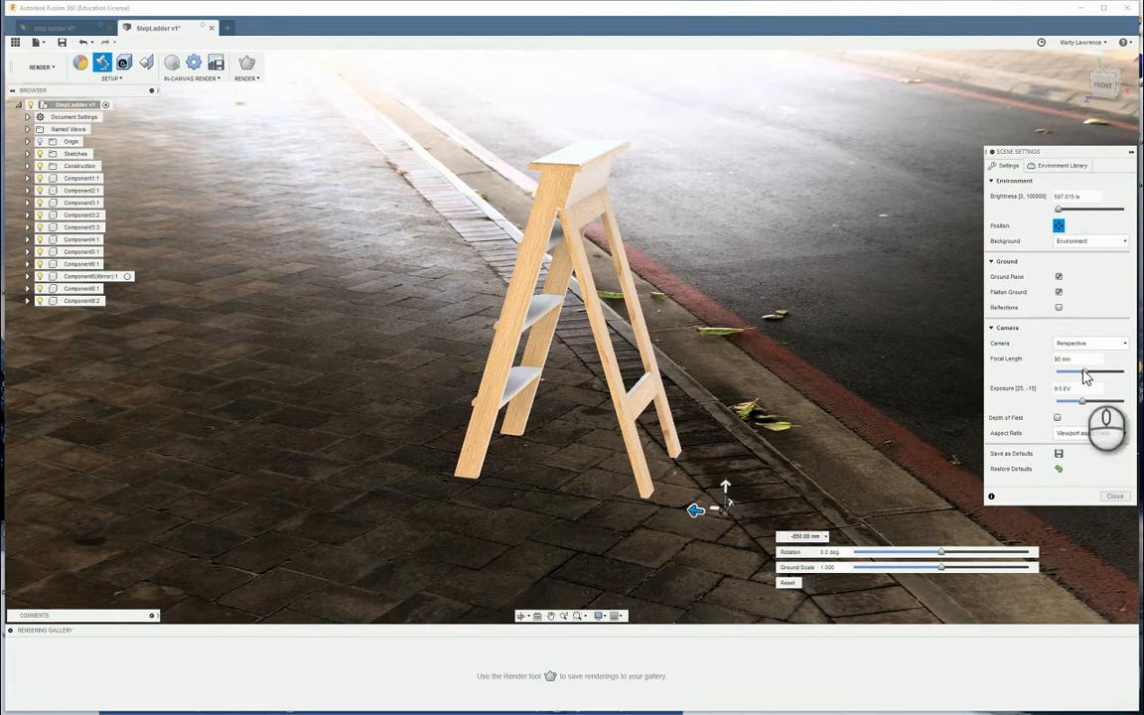
Set the camera's focal length to 72 mm and its exposure to 10.1 EV, and finish the scene settings
mouse_move(1085, 377)
mouse_down()
mouse_move(1102, 369)
mouse_move(1033, 407)
mouse_move(1085, 402)
mouse_move(1080, 390)
mouse_up()
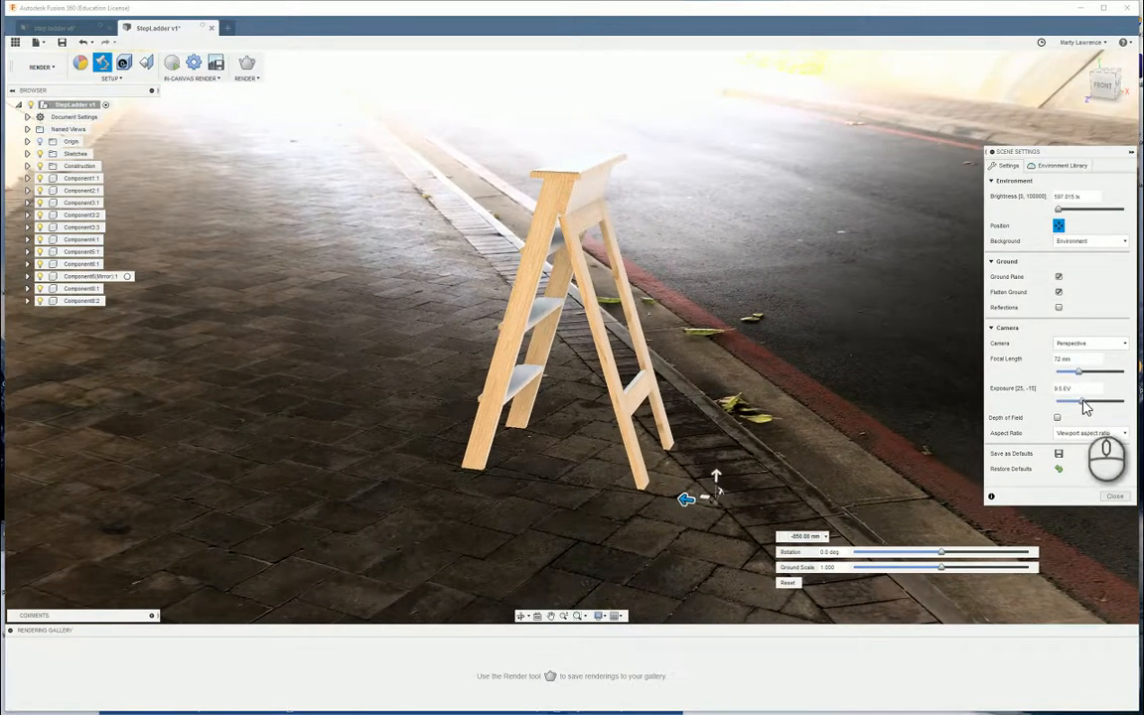
mouse_move(1085, 407)
mouse_down()
mouse_move(1100, 405)
mouse_move(1086, 408)
mouse_up()
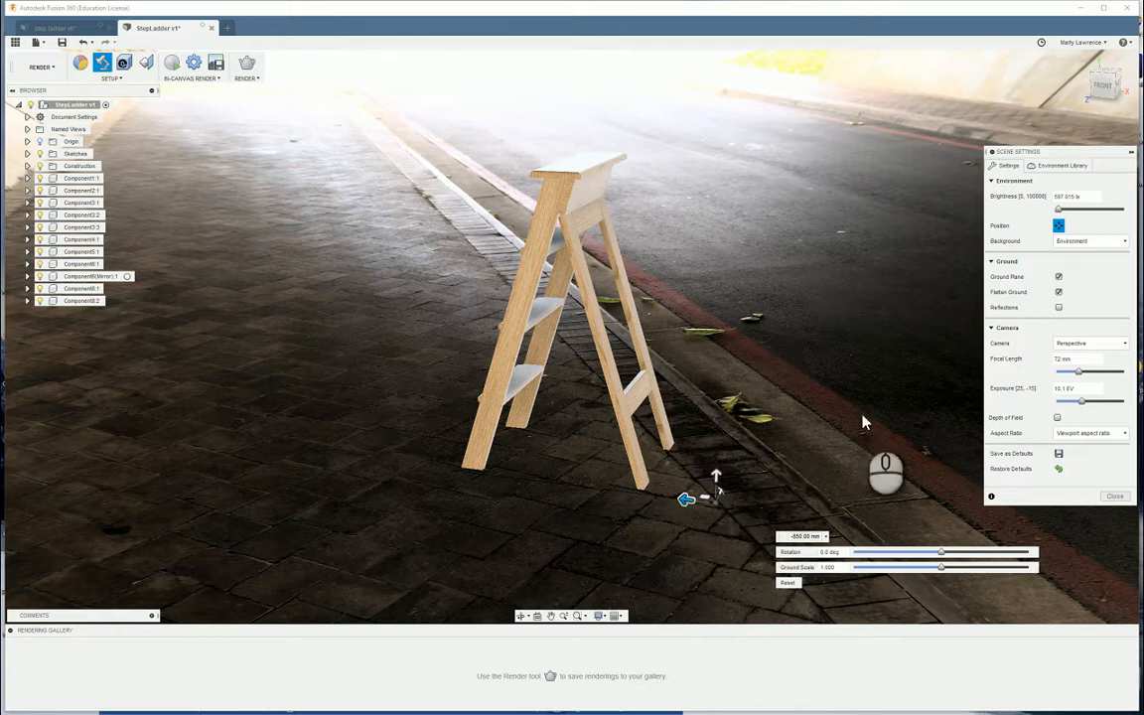
click(1059, 226)
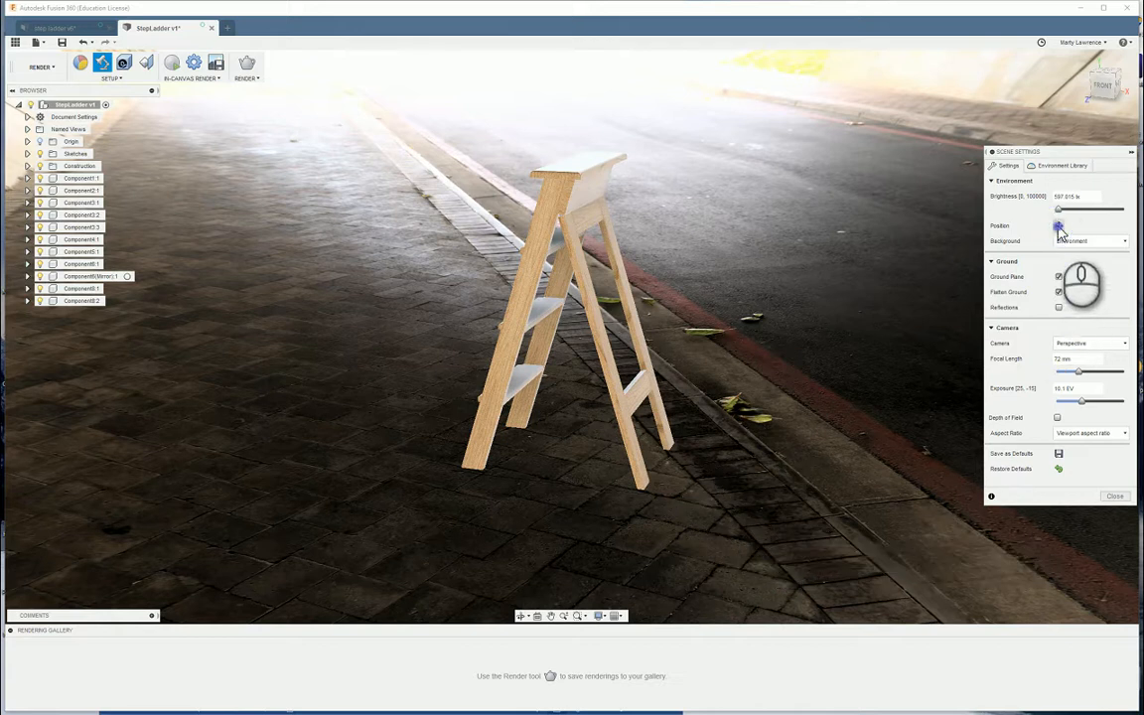
click(1059, 227)
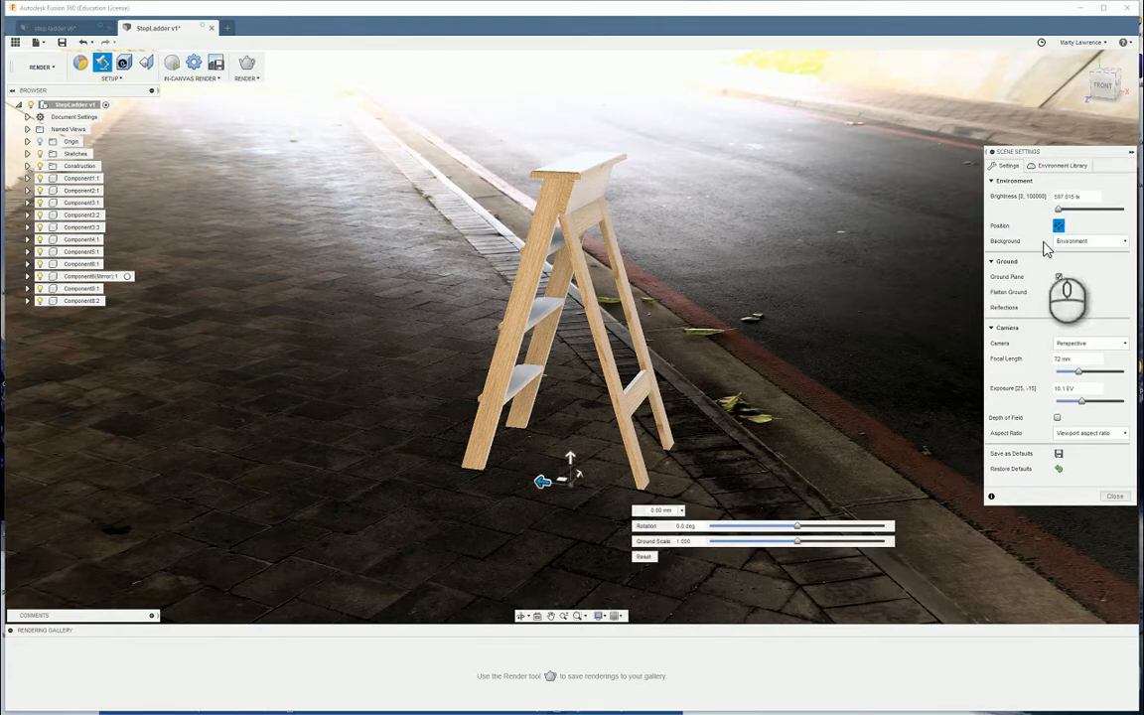
click(1056, 226)
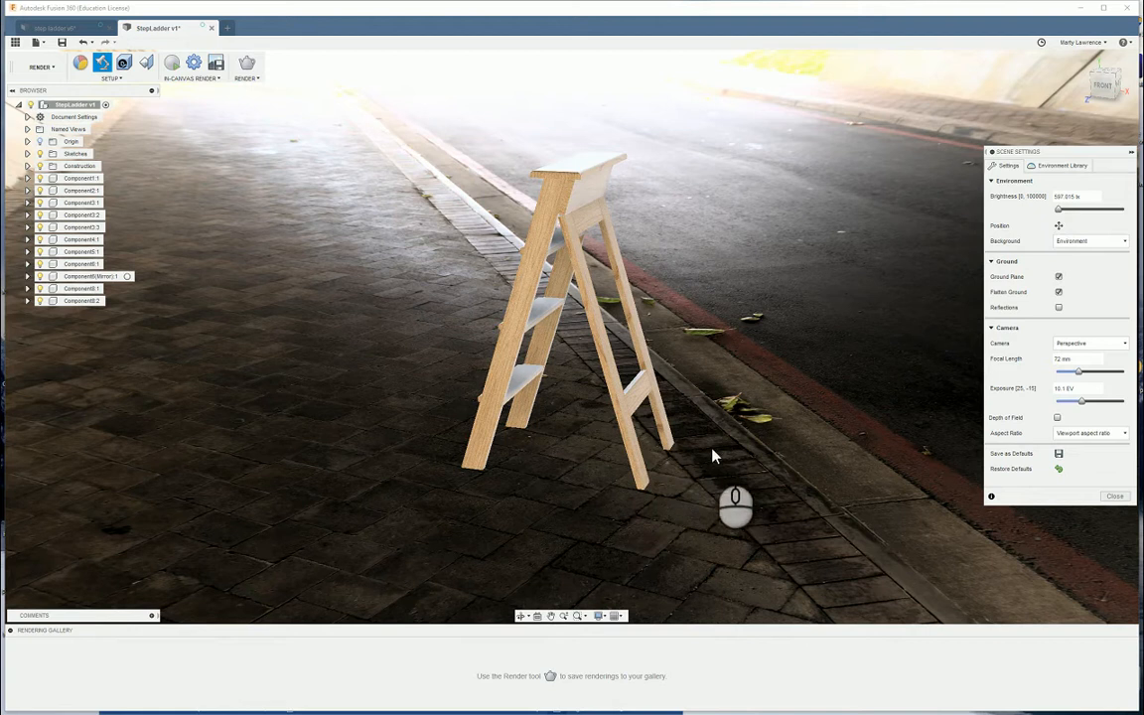
click(1113, 496)
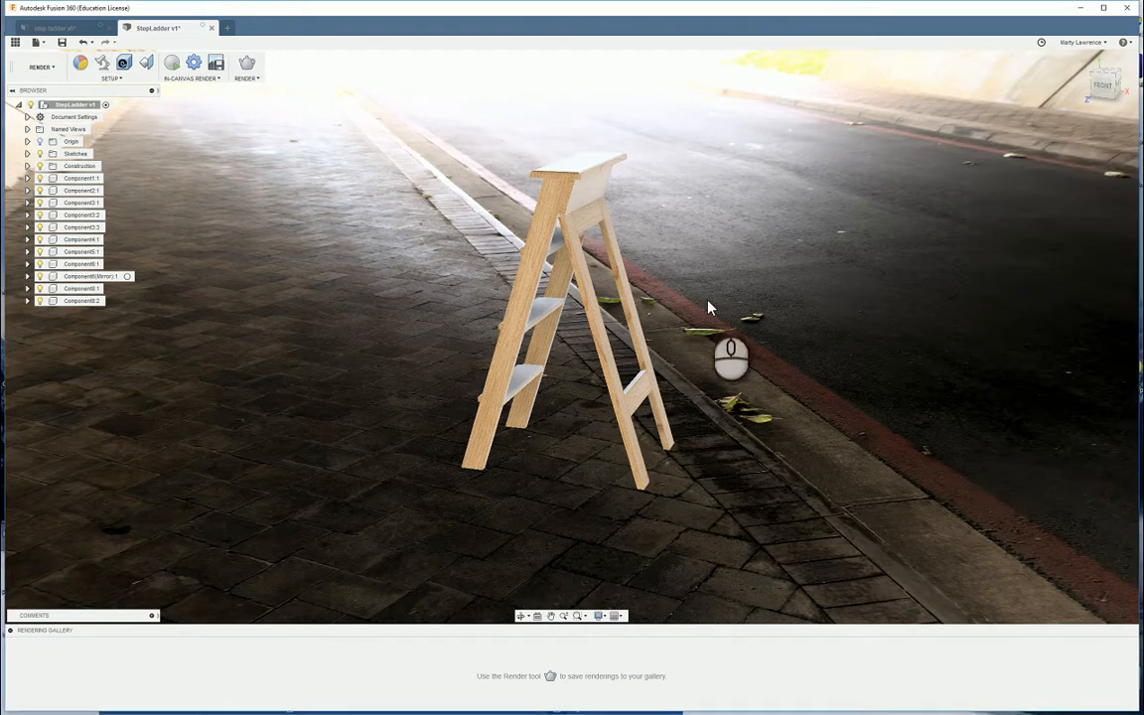
Render the scene in the canvas and capture the image at the current document window size
click(177, 69)
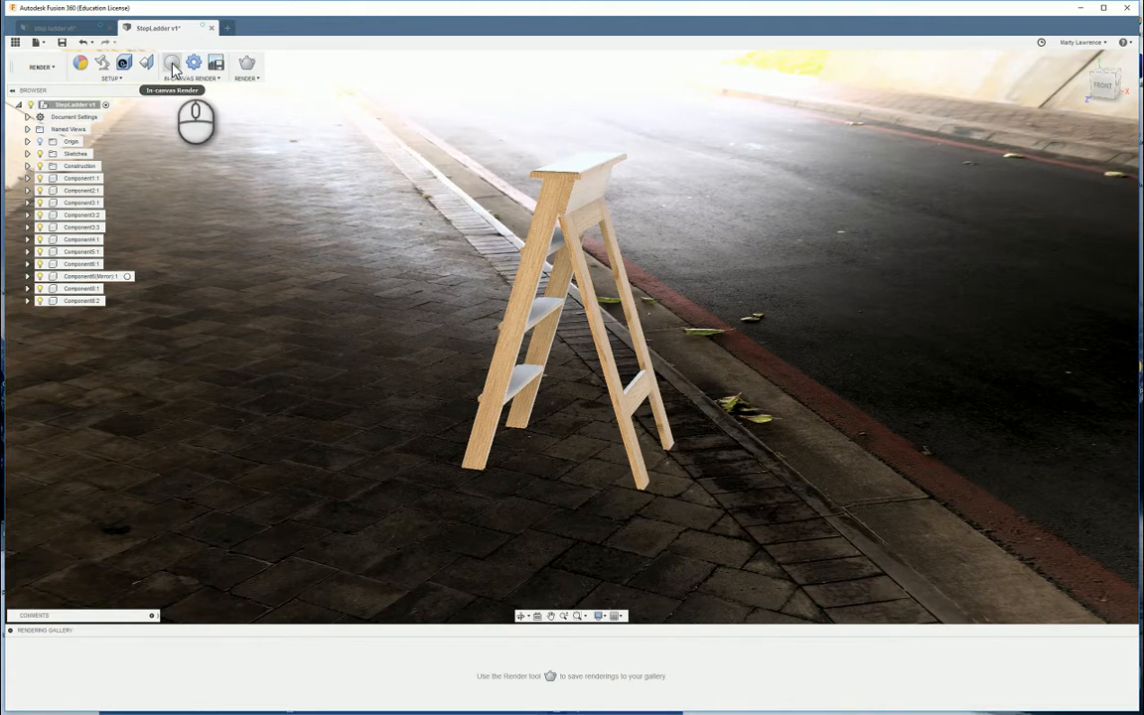
click(173, 65)
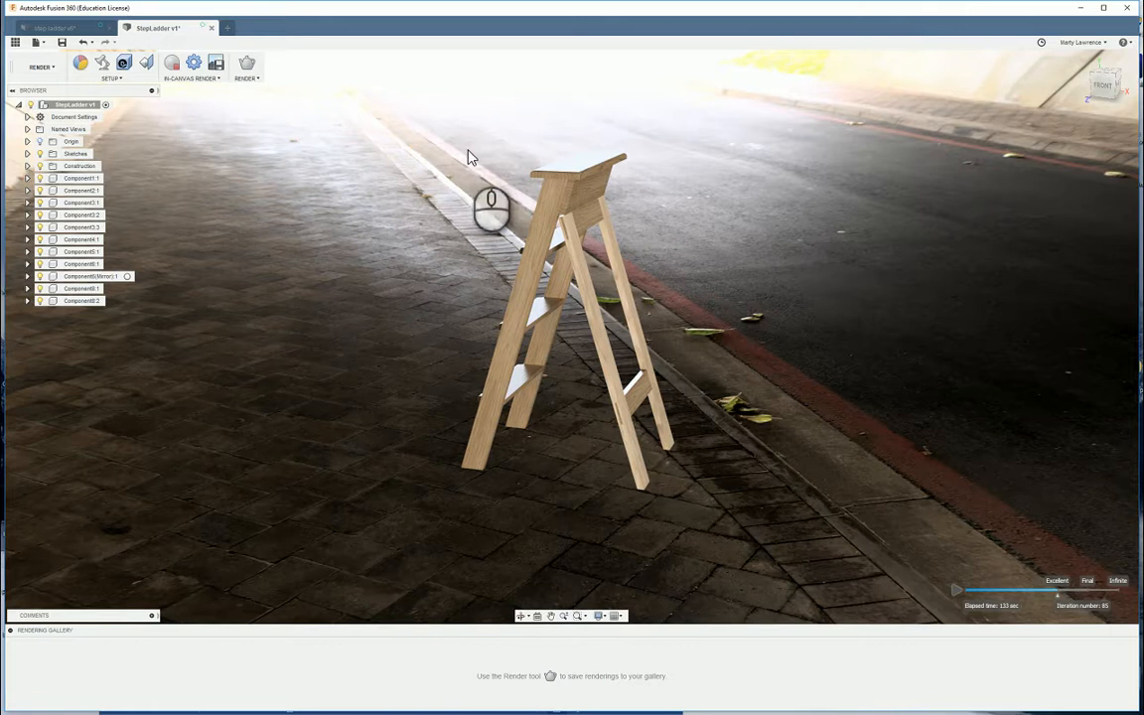
click(217, 68)
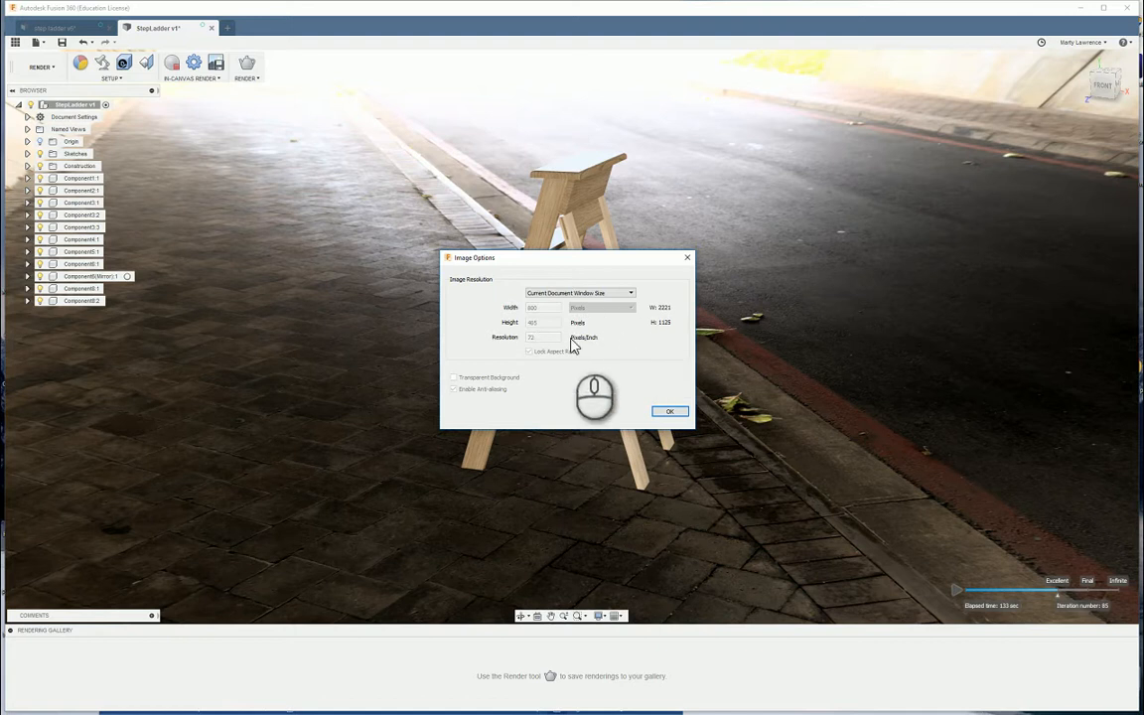
click(670, 413)
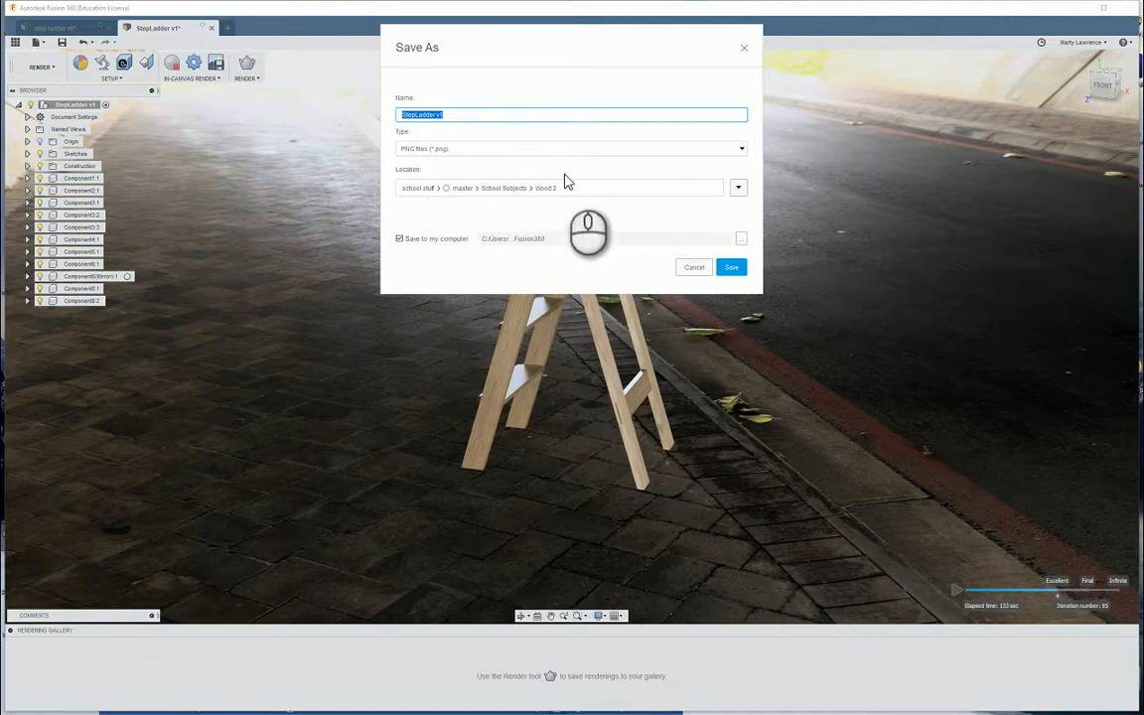
Save the rendered image as the PNG file StepLadder v1 in the Wood 2 folder, with a copy on the computer's Desktop
click(398, 238)
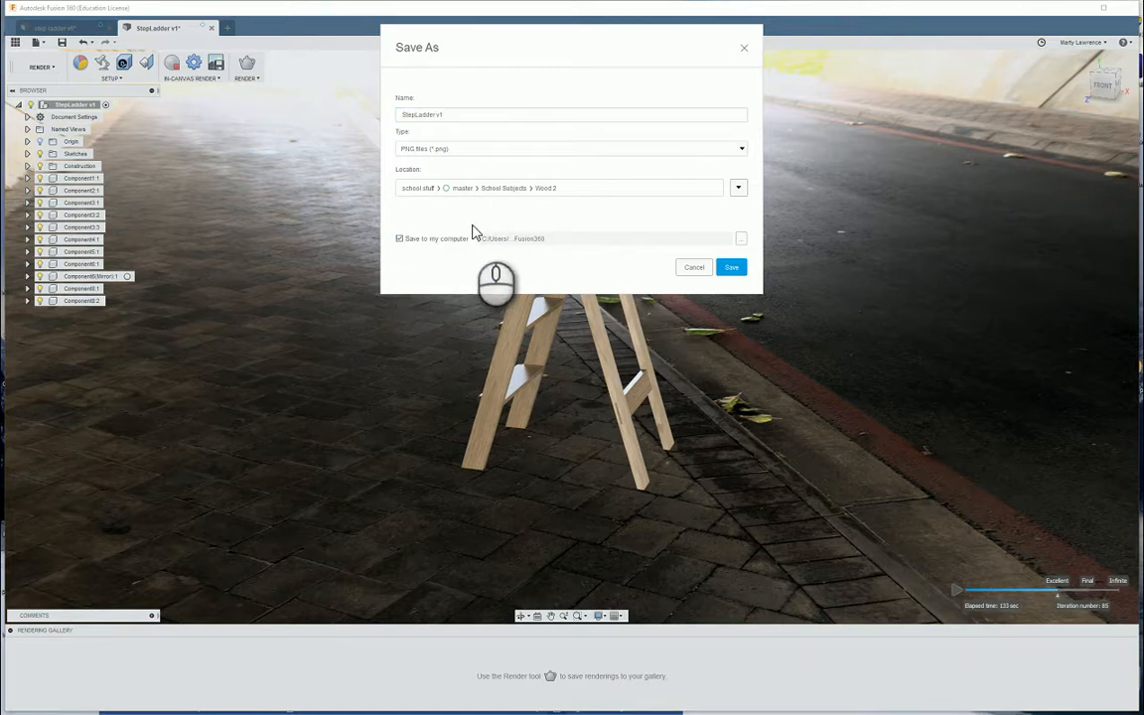
click(740, 241)
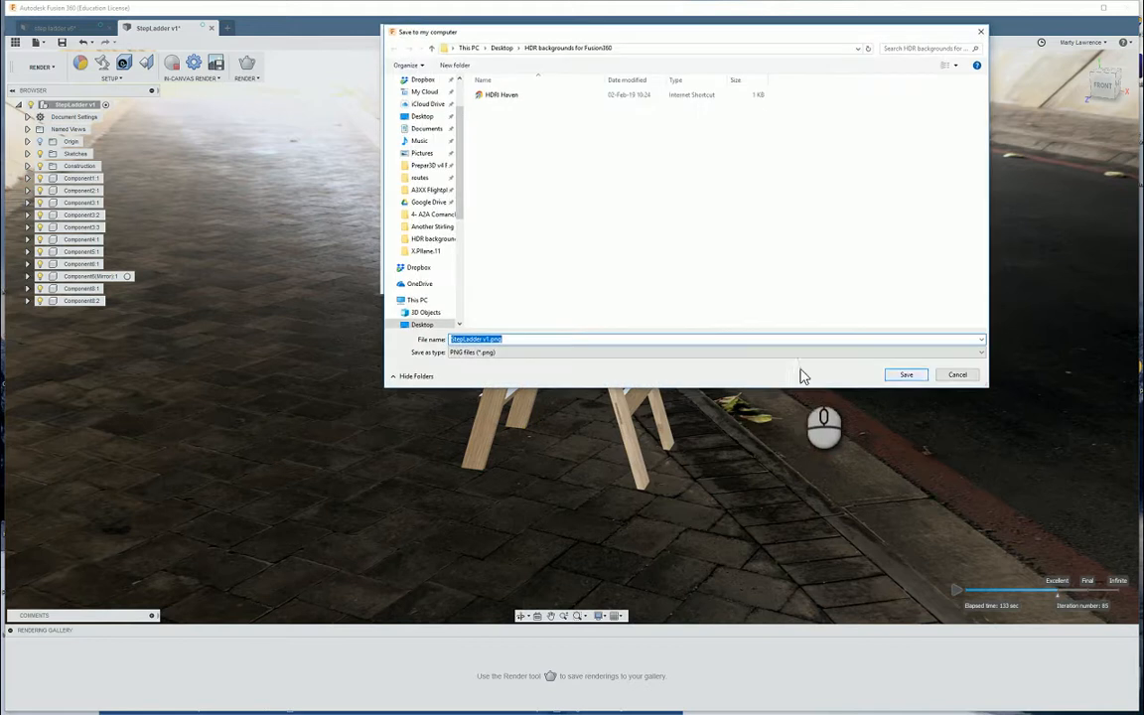
click(424, 117)
click(907, 375)
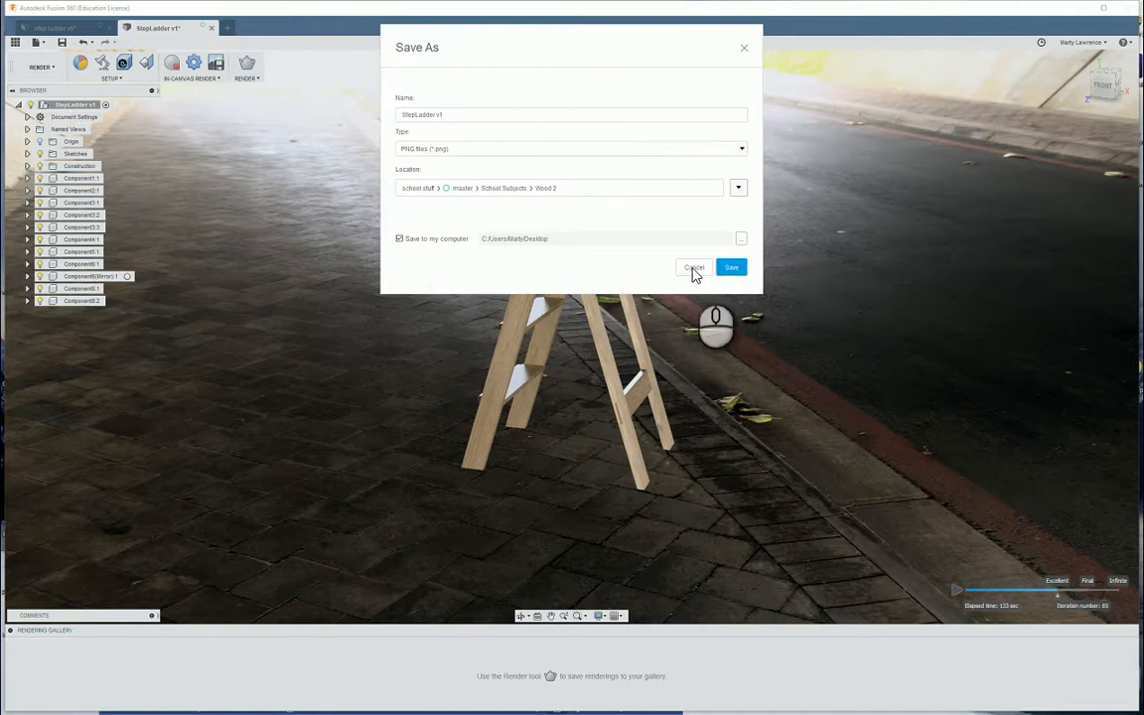
click(733, 270)
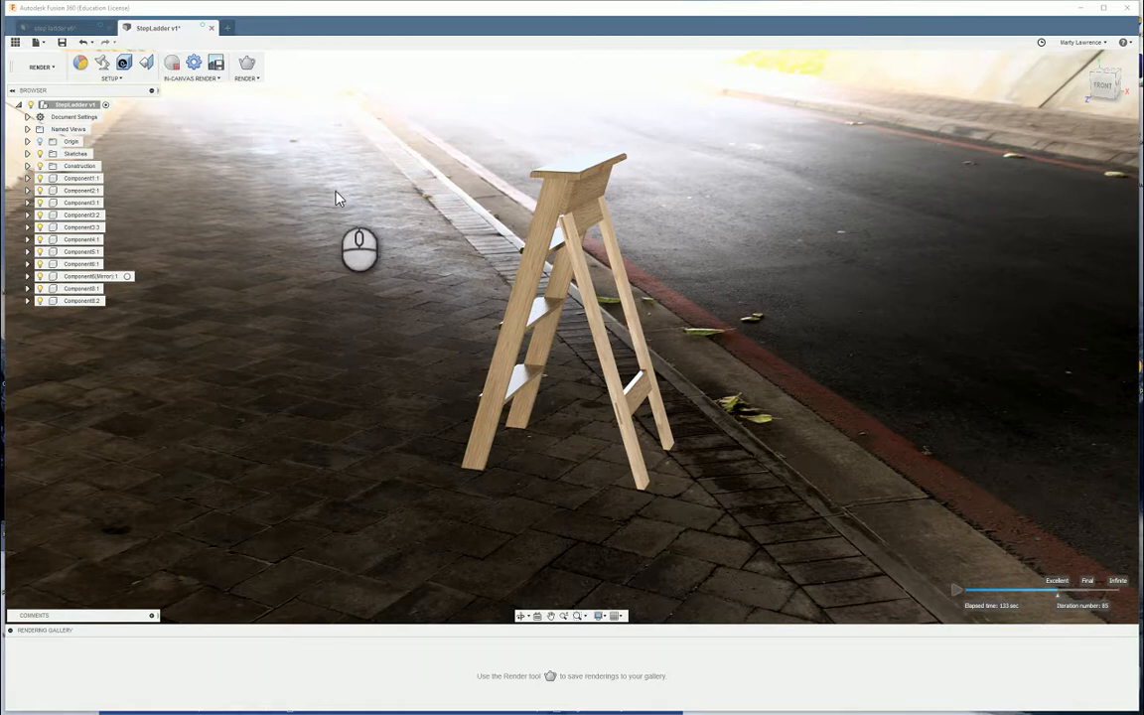
Examine the in-canvas render of the step ladder from its tread side and at different distances
shift+middle_drag(336, 196, 359, 259)
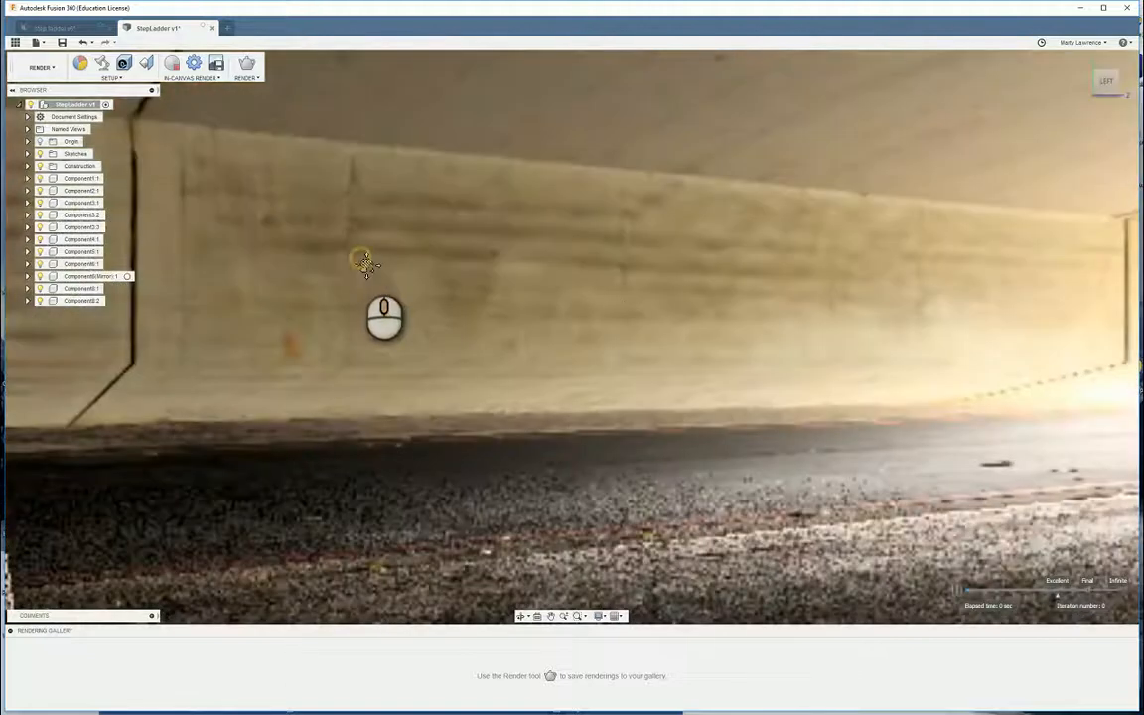
scroll(653, 299, up, 2)
scroll(653, 303, down, 2)
scroll(650, 313, down, 4)
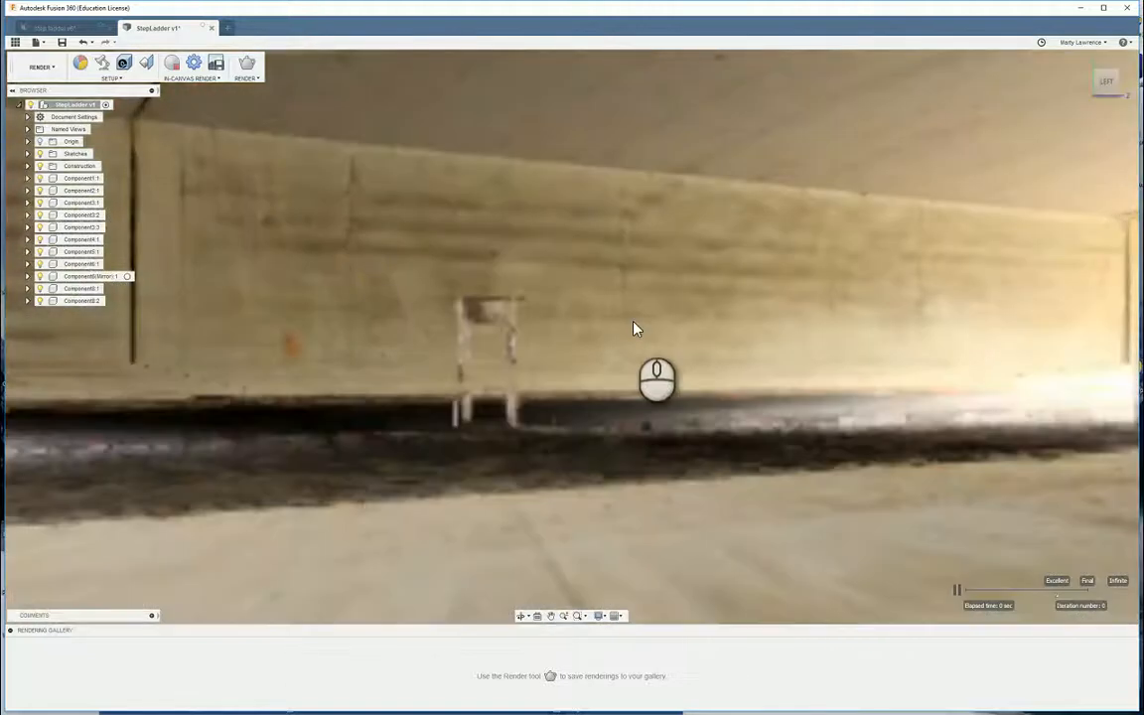
scroll(432, 401, up, 2)
scroll(425, 402, down, 1)
shift+middle_drag(418, 414, 713, 211)
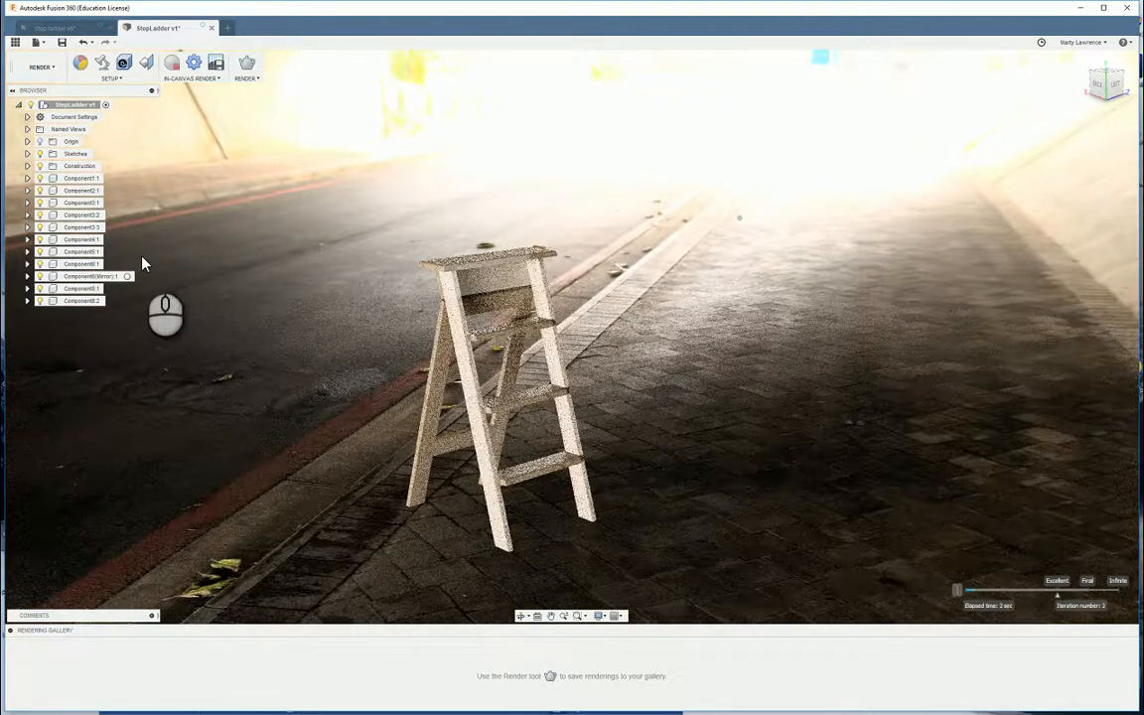